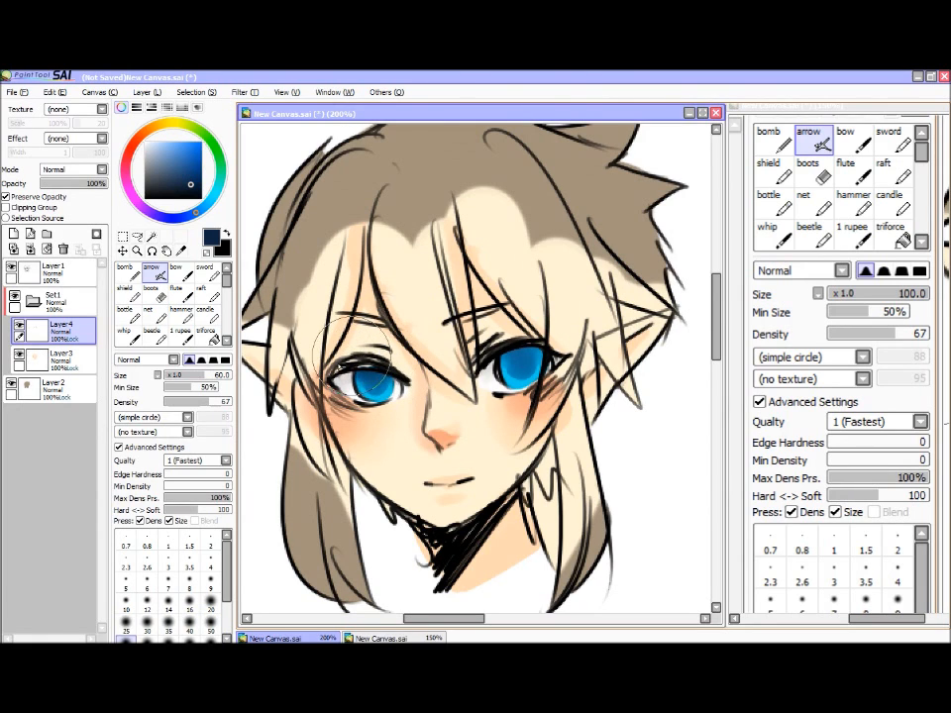
# Step: Merge Layer4 down into Layer3 and add a new layer above it inside the Set1 folder
pyautogui.moveTo(541, 318)
pyautogui.mouseDown()
pyautogui.moveTo(486, 342)
pyautogui.moveTo(480, 356)
pyautogui.moveTo(560, 336)
pyautogui.moveTo(482, 369)
pyautogui.mouseUp()
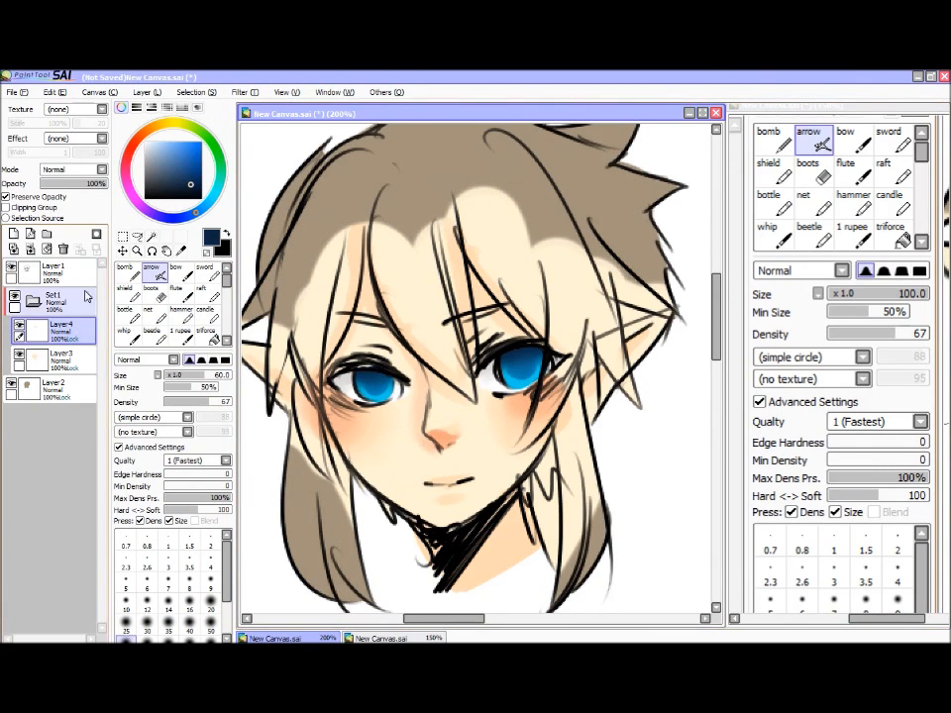
pyautogui.click(31, 251)
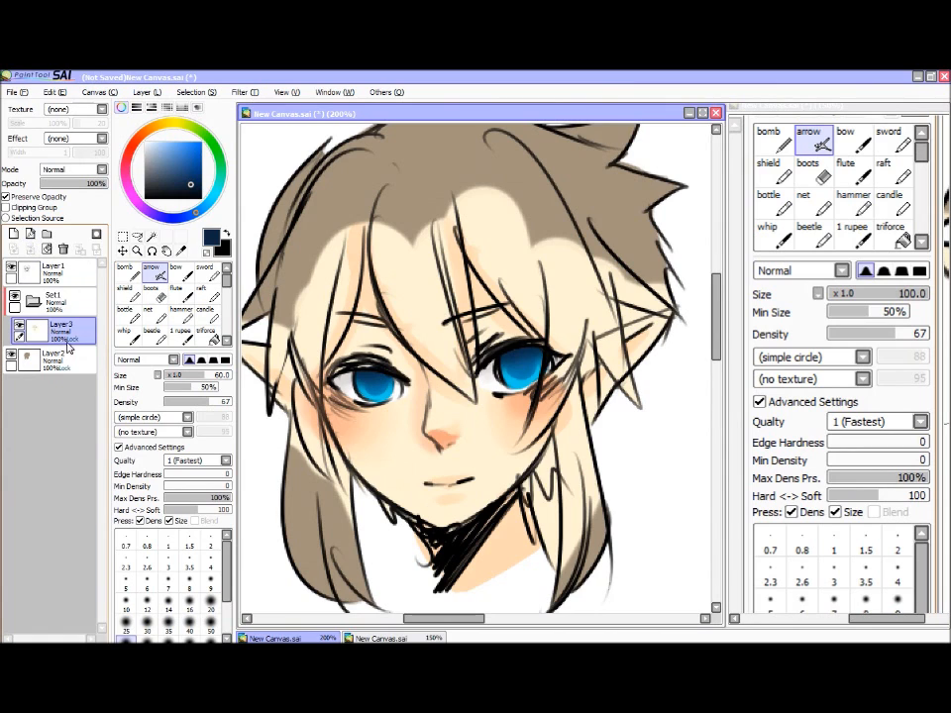
pyautogui.click(14, 235)
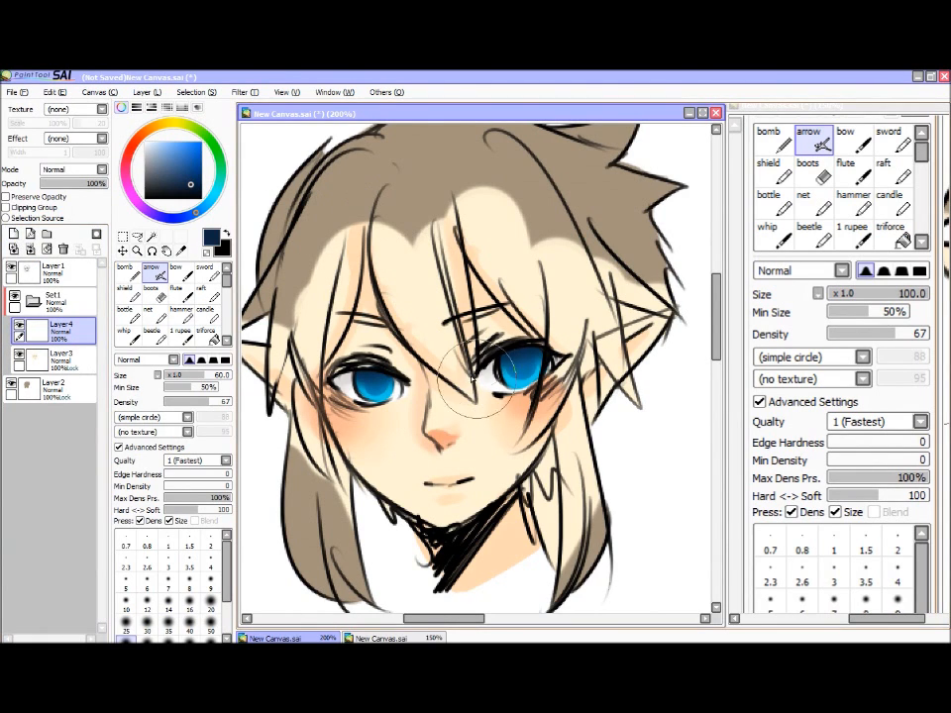
# Step: Paint the outer hair beside the viewer's-left ear yellow-orange with the bow brush, reducing its size to 10 for the strand tip
pyautogui.moveTo(478, 378); pyautogui.dragTo(505, 407)
pyautogui.click(180, 276)
pyautogui.click(179, 377)
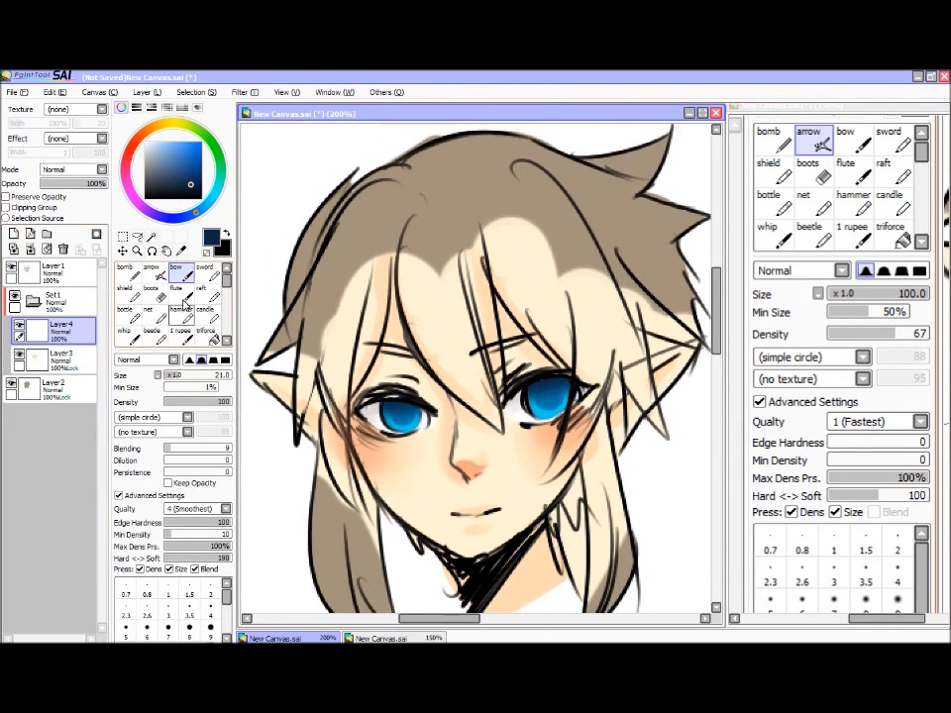
pyautogui.moveTo(148, 132); pyautogui.dragTo(160, 124)
pyautogui.click(186, 143)
pyautogui.moveTo(354, 174); pyautogui.dragTo(290, 287)
pyautogui.moveTo(267, 344)
pyautogui.mouseDown()
pyautogui.moveTo(307, 317)
pyautogui.moveTo(310, 349)
pyautogui.moveTo(307, 281)
pyautogui.moveTo(301, 396)
pyautogui.mouseUp()
pyautogui.press('[')
pyautogui.press('[')
pyautogui.press('[')
pyautogui.press('[')
pyautogui.press('[')
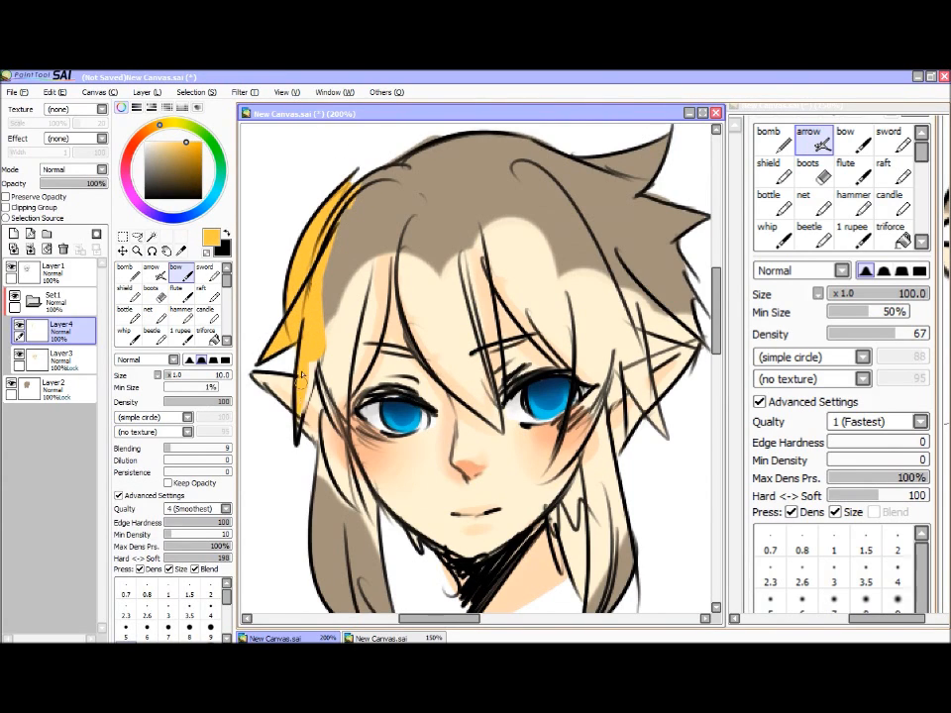
# Step: Paint the crown and the spiky back hair yellow-orange with the bow brush at size 25
pyautogui.press(']')
pyautogui.press(']')
pyautogui.press(']')
pyautogui.press(']')
pyautogui.press(']')
pyautogui.moveTo(345, 340)
pyautogui.mouseDown()
pyautogui.moveTo(327, 297)
pyautogui.moveTo(396, 129)
pyautogui.moveTo(351, 198)
pyautogui.moveTo(483, 144)
pyautogui.moveTo(552, 159)
pyautogui.moveTo(599, 136)
pyautogui.moveTo(504, 239)
pyautogui.moveTo(645, 167)
pyautogui.moveTo(529, 280)
pyautogui.moveTo(589, 231)
pyautogui.moveTo(588, 290)
pyautogui.moveTo(605, 265)
pyautogui.mouseUp()
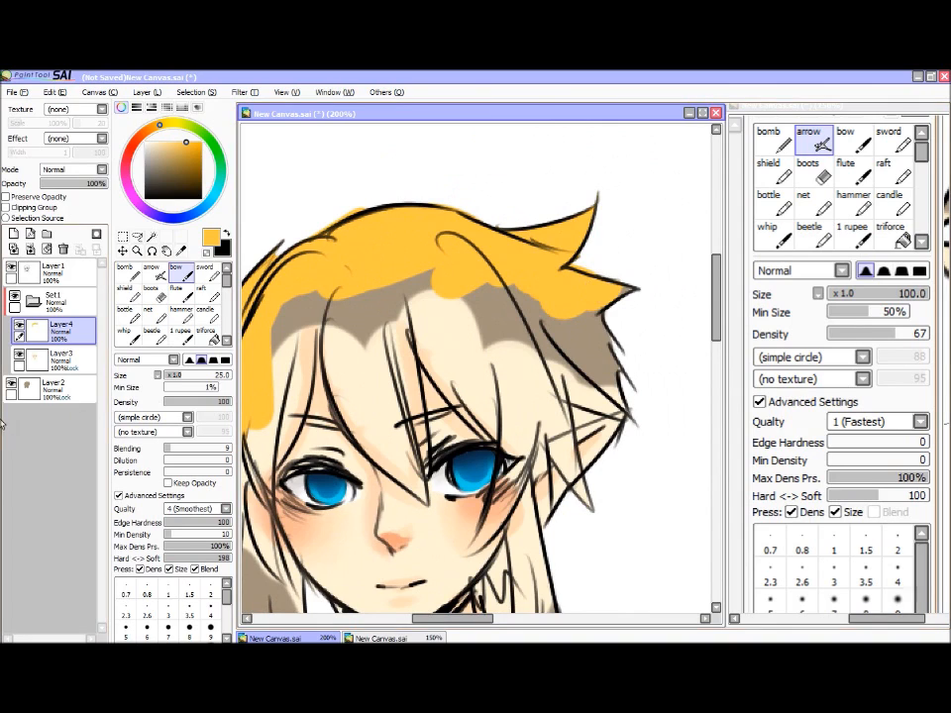
# Step: Extend the yellow-orange base on Layer4 along the back hair down to the tip of the viewer's-right ear
pyautogui.click(71, 393)
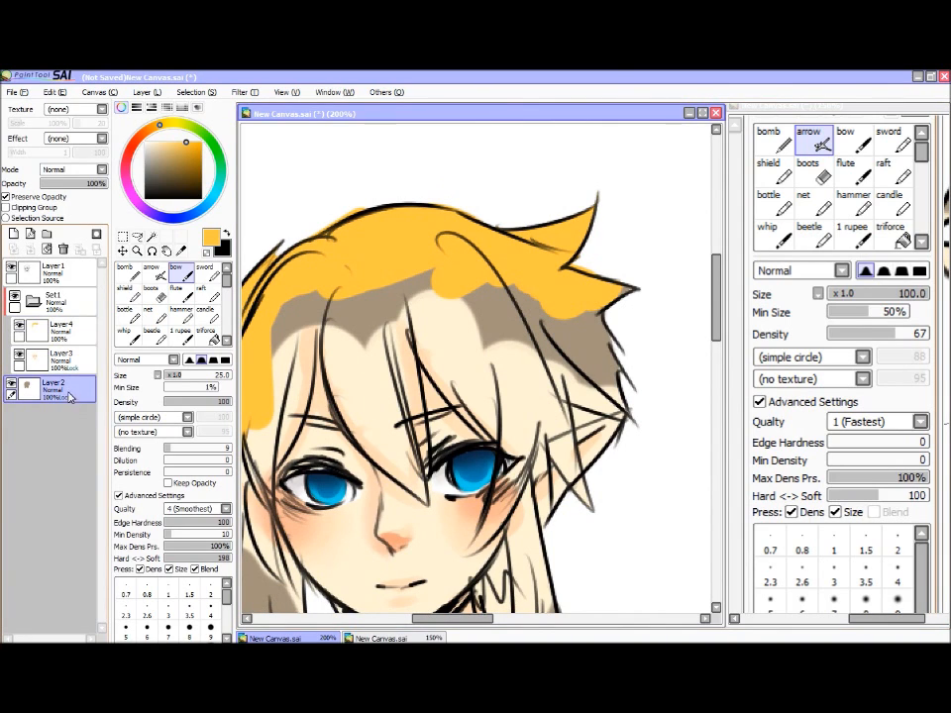
pyautogui.click(77, 332)
pyautogui.moveTo(583, 280)
pyautogui.mouseDown()
pyautogui.moveTo(610, 299)
pyautogui.moveTo(628, 312)
pyautogui.moveTo(628, 378)
pyautogui.mouseUp()
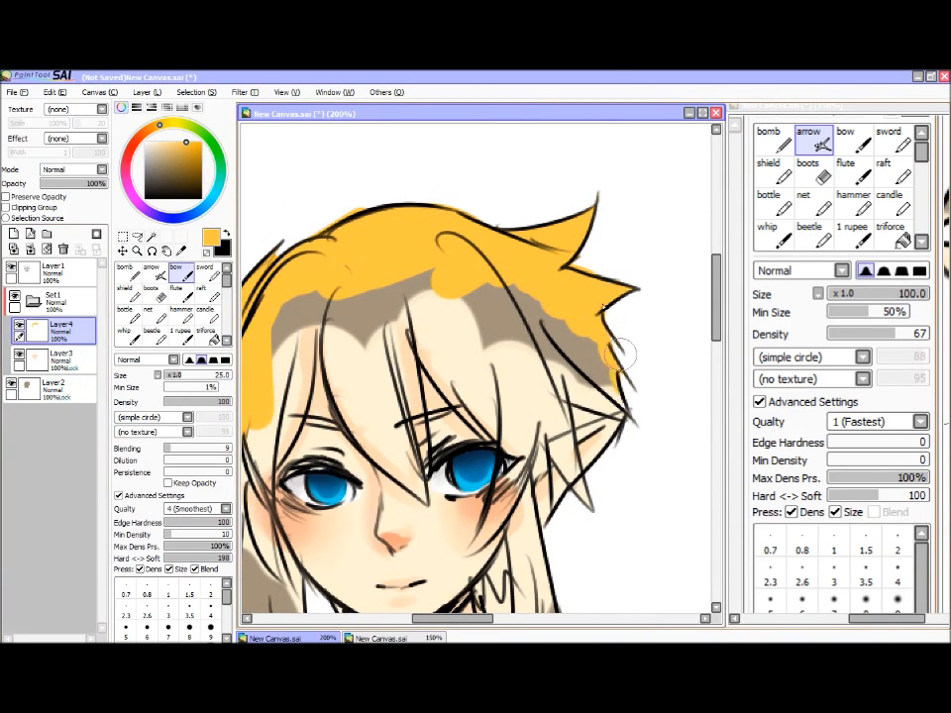
pyautogui.scroll(-1, 624, 396)
pyautogui.press('e')
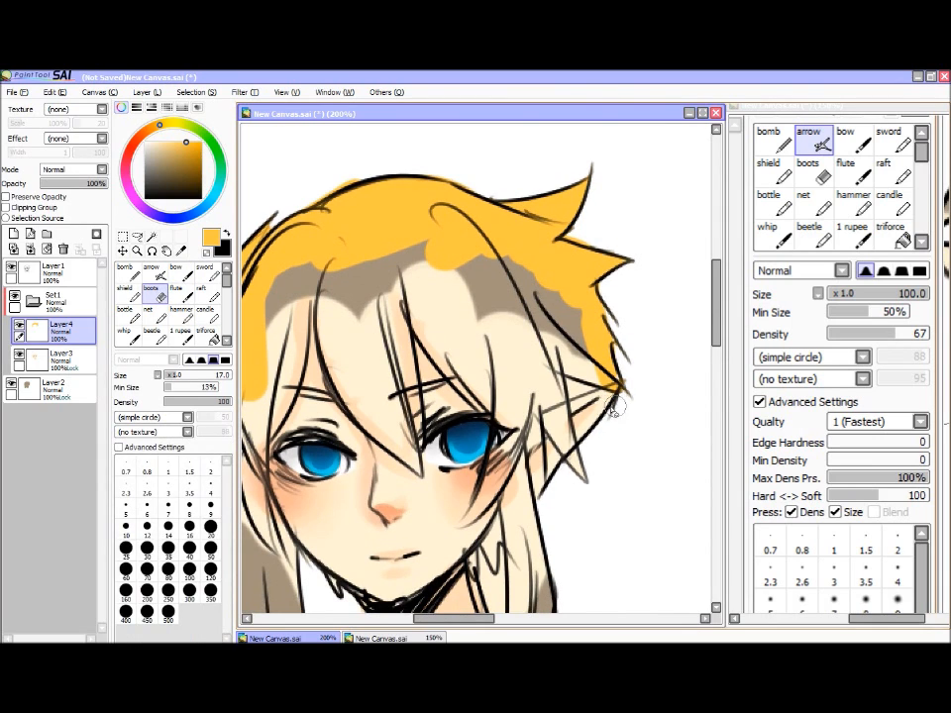
pyautogui.click(175, 270)
pyautogui.click(55, 299)
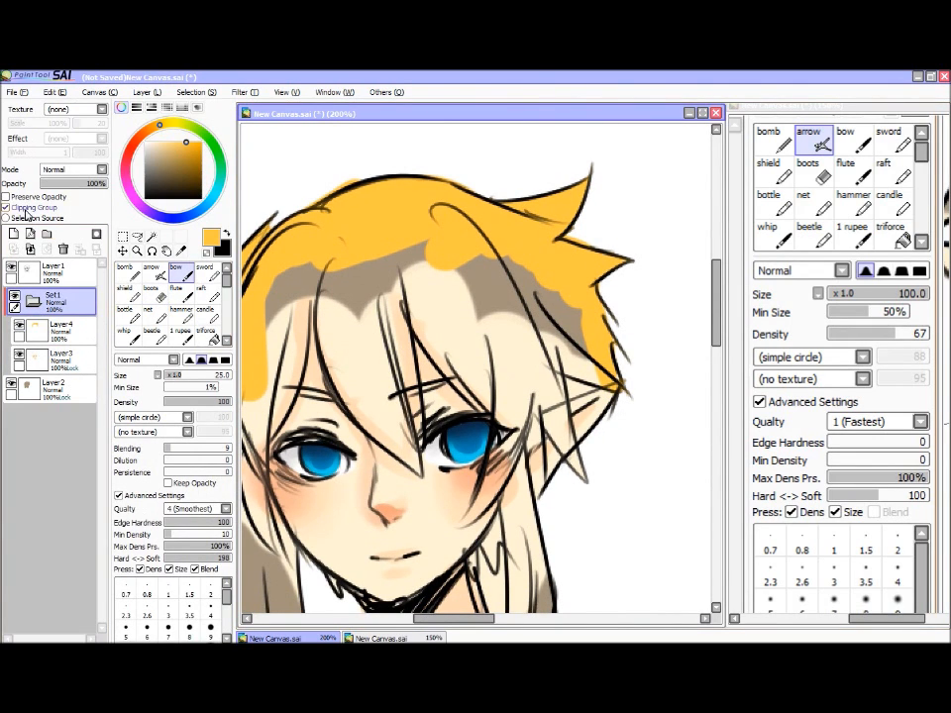
pyautogui.click(70, 331)
pyautogui.moveTo(577, 323); pyautogui.dragTo(594, 316)
pyautogui.moveTo(579, 296); pyautogui.dragTo(594, 331)
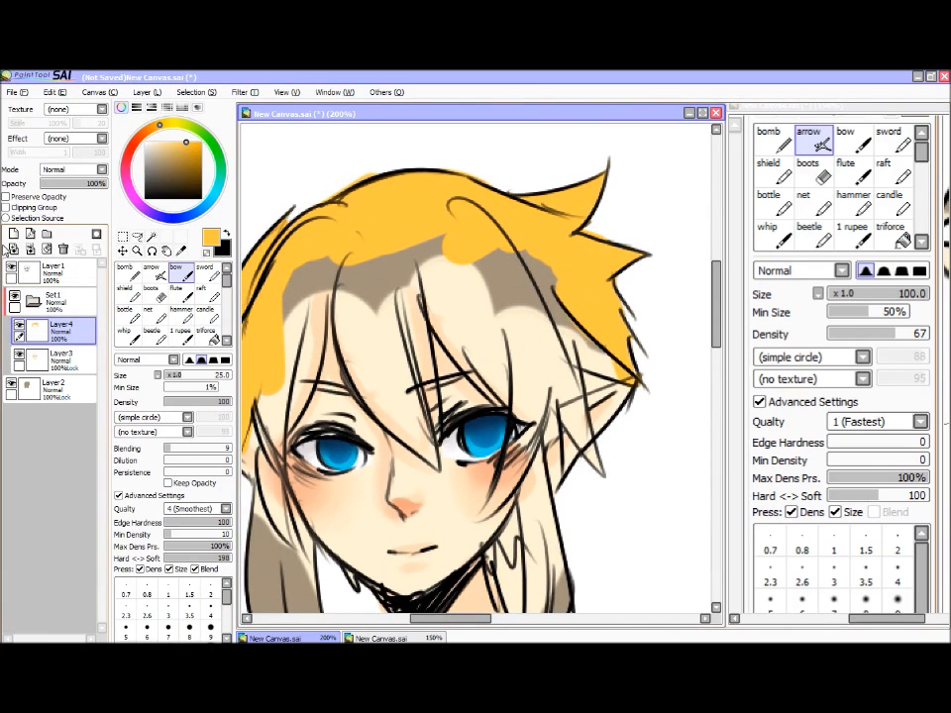
# Step: Turn the Set1 folder's Clipping Group off and on again to compare the paint with and without clipping
pyautogui.click(69, 303)
pyautogui.click(27, 208)
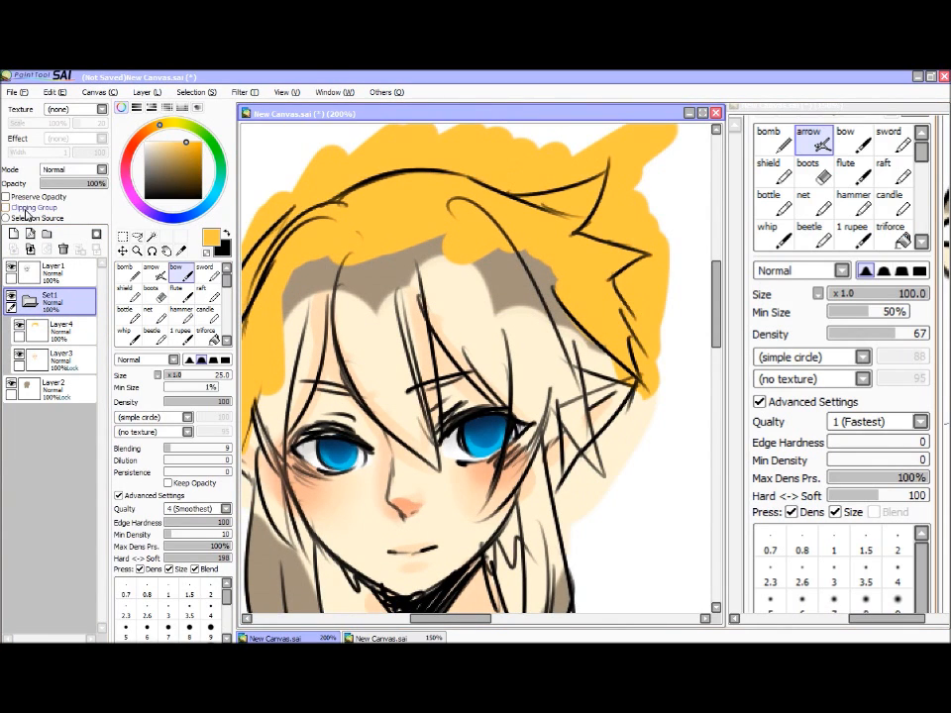
pyautogui.click(27, 208)
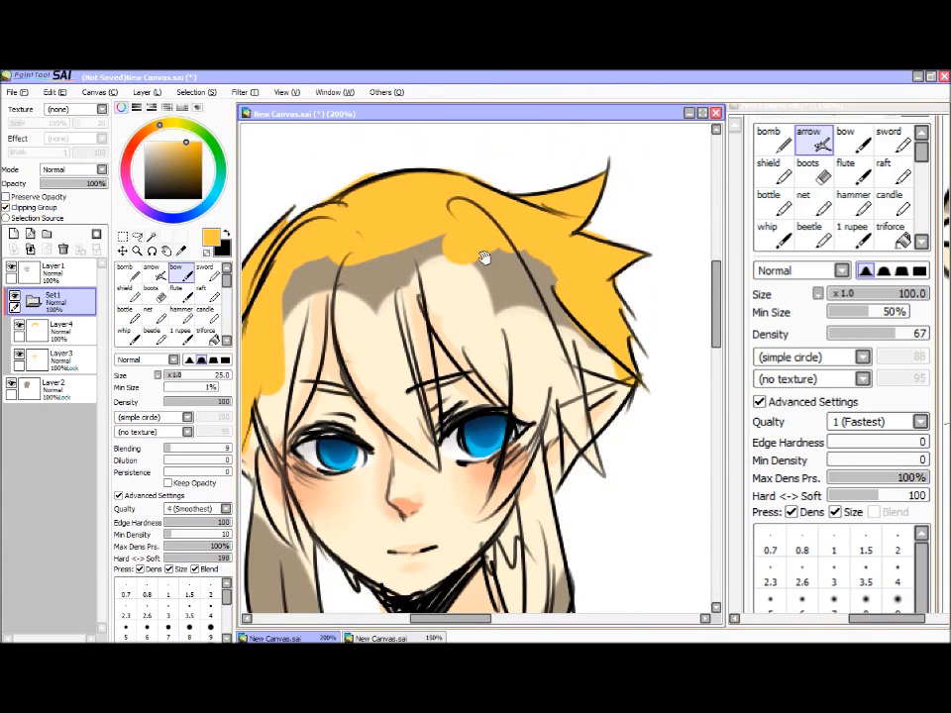
# Step: Paint the fringe and temple strands on the viewer's left yellow-orange on Layer4, reducing the brush to size 8 for the tips
pyautogui.moveTo(560, 268); pyautogui.dragTo(569, 264)
pyautogui.click(67, 334)
pyautogui.moveTo(488, 271); pyautogui.dragTo(536, 268)
pyautogui.moveTo(456, 248)
pyautogui.mouseDown()
pyautogui.moveTo(362, 261)
pyautogui.moveTo(357, 320)
pyautogui.moveTo(381, 267)
pyautogui.moveTo(338, 397)
pyautogui.moveTo(354, 377)
pyautogui.moveTo(336, 403)
pyautogui.mouseUp()
pyautogui.press('[')
pyautogui.press('[')
pyautogui.press('[')
pyautogui.press('[')
pyautogui.press('[')
pyautogui.press('[')
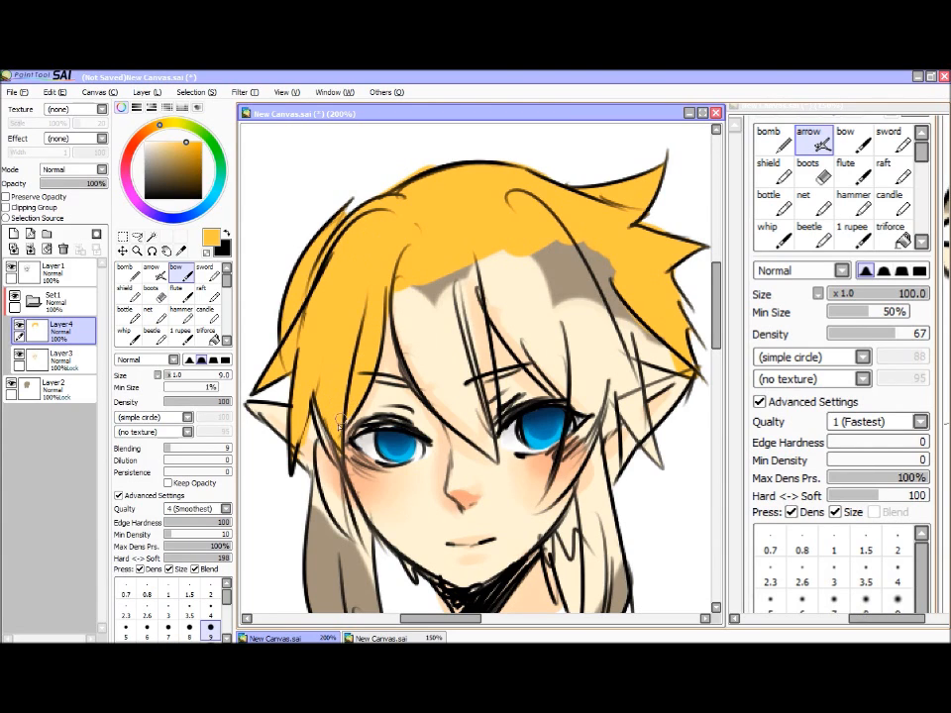
pyautogui.press('[')
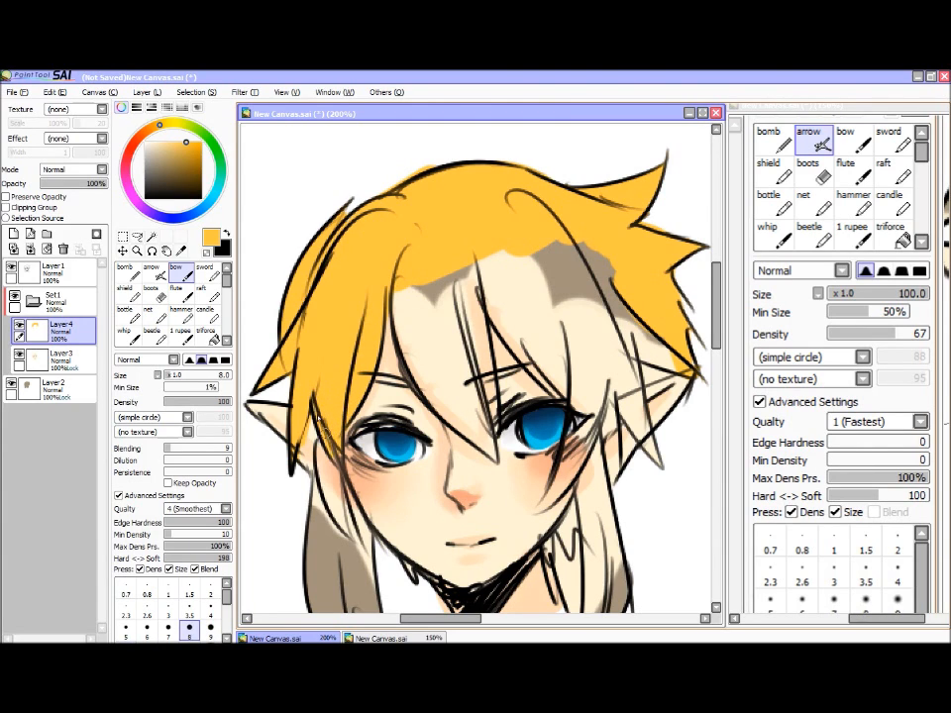
# Step: Fill the long sidelock on the viewer's left with yellow-orange at brush size 14
pyautogui.press(']')
pyautogui.press(']')
pyautogui.press(']')
pyautogui.press(']')
pyautogui.moveTo(333, 459)
pyautogui.mouseDown()
pyautogui.moveTo(341, 505)
pyautogui.moveTo(366, 547)
pyautogui.moveTo(339, 455)
pyautogui.moveTo(302, 530)
pyautogui.moveTo(303, 483)
pyautogui.moveTo(354, 610)
pyautogui.mouseUp()
pyautogui.moveTo(327, 490); pyautogui.dragTo(354, 541)
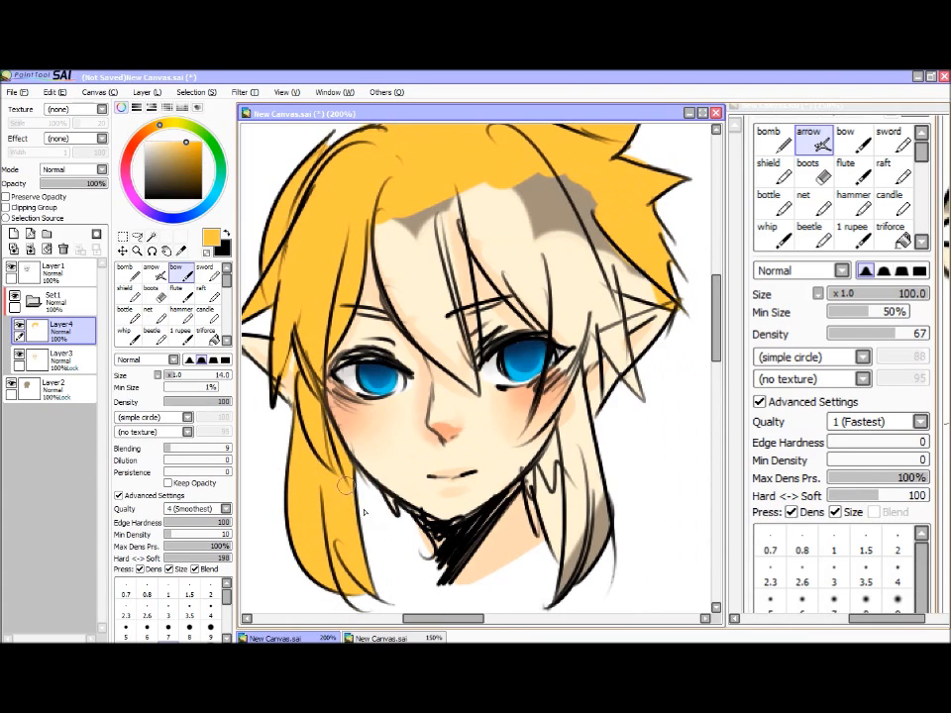
# Step: Paint the small hair tufts beside the neck and the long sidelock on the viewer's right yellow-orange
pyautogui.moveTo(425, 539); pyautogui.dragTo(414, 543)
pyautogui.moveTo(559, 468)
pyautogui.mouseDown()
pyautogui.moveTo(526, 493)
pyautogui.moveTo(519, 488)
pyautogui.moveTo(549, 447)
pyautogui.moveTo(543, 513)
pyautogui.mouseUp()
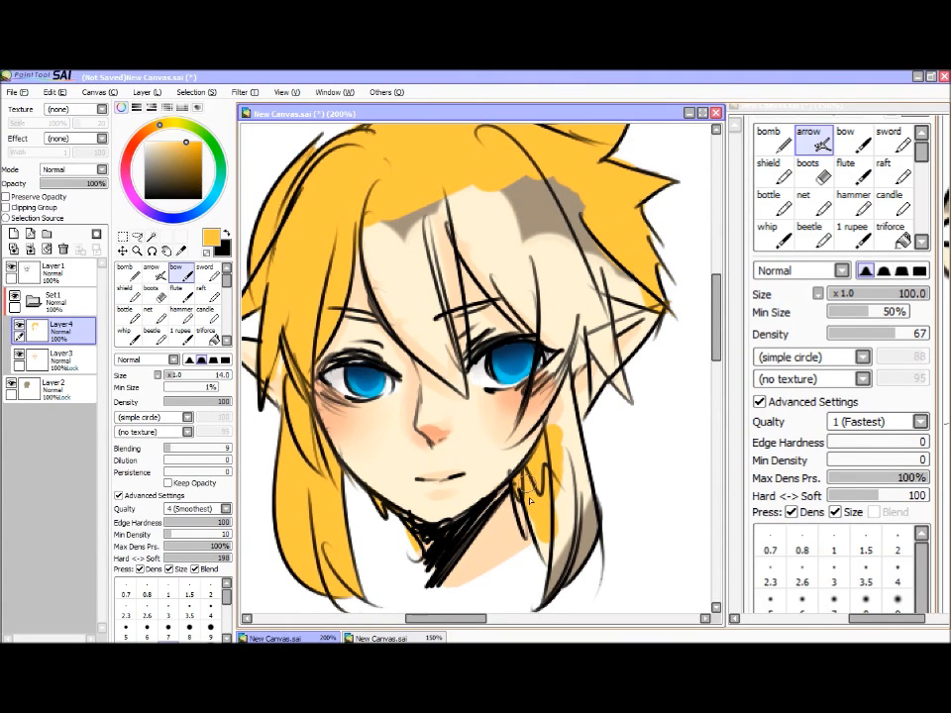
pyautogui.moveTo(556, 491)
pyautogui.mouseDown()
pyautogui.moveTo(560, 555)
pyautogui.moveTo(543, 610)
pyautogui.mouseUp()
pyautogui.moveTo(543, 476)
pyautogui.mouseDown()
pyautogui.moveTo(588, 513)
pyautogui.moveTo(584, 571)
pyautogui.moveTo(574, 451)
pyautogui.mouseUp()
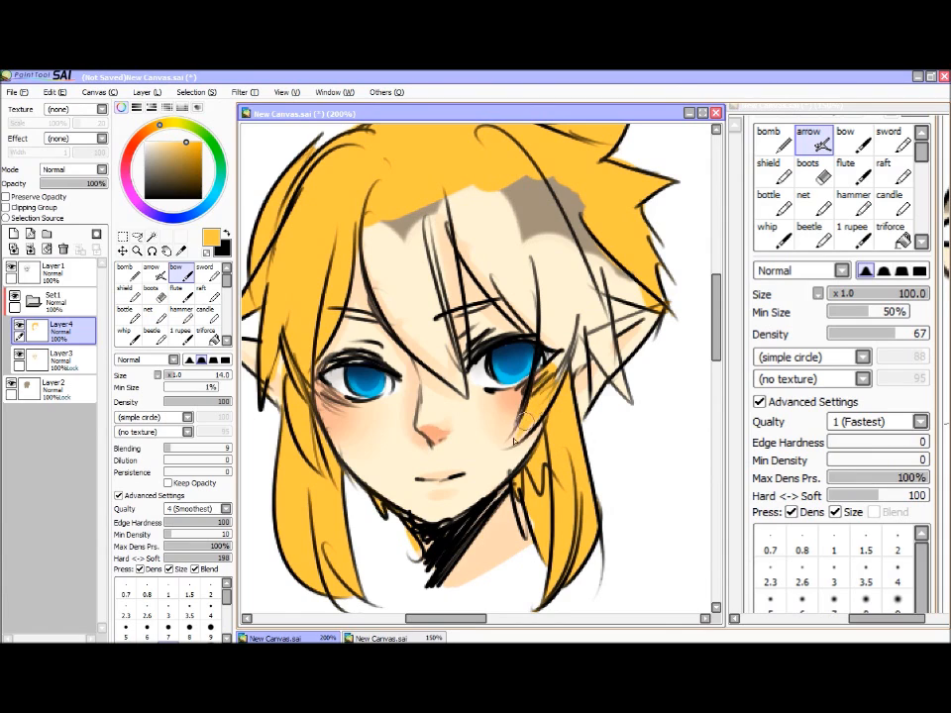
# Step: Fill the central fringe, the strands over the viewer's-right eye and the remaining unpainted hair with yellow-orange
pyautogui.moveTo(546, 391)
pyautogui.mouseDown()
pyautogui.moveTo(553, 339)
pyautogui.moveTo(515, 279)
pyautogui.moveTo(530, 324)
pyautogui.moveTo(435, 203)
pyautogui.moveTo(456, 292)
pyautogui.moveTo(451, 317)
pyautogui.moveTo(449, 282)
pyautogui.mouseUp()
pyautogui.moveTo(461, 384)
pyautogui.mouseDown()
pyautogui.moveTo(401, 317)
pyautogui.moveTo(403, 337)
pyautogui.moveTo(377, 295)
pyautogui.moveTo(358, 188)
pyautogui.moveTo(434, 339)
pyautogui.mouseUp()
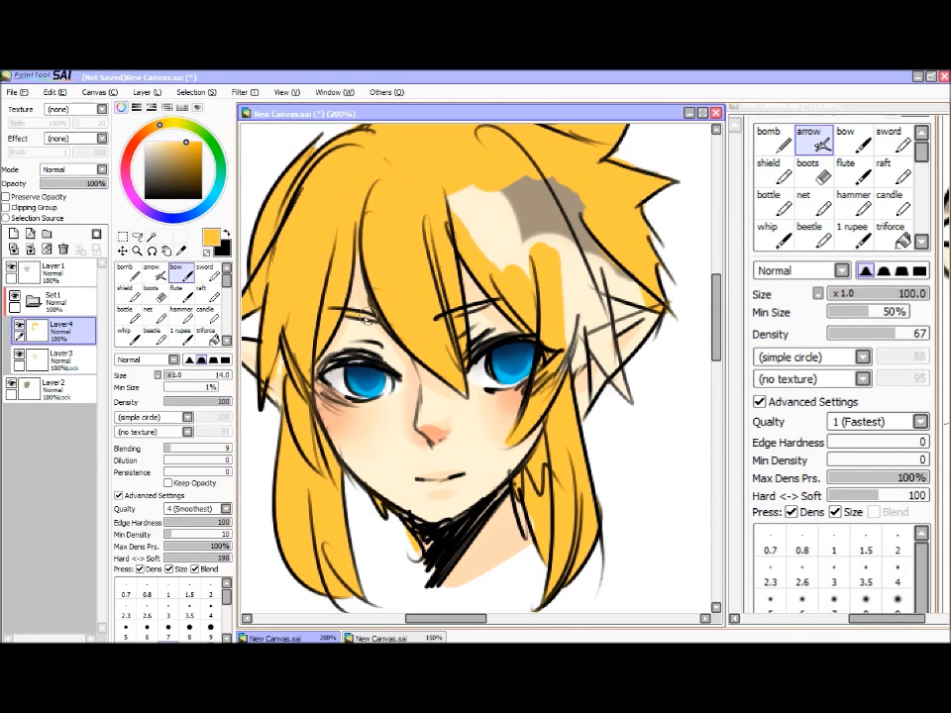
pyautogui.moveTo(442, 212)
pyautogui.mouseDown()
pyautogui.moveTo(502, 270)
pyautogui.moveTo(470, 279)
pyautogui.moveTo(513, 198)
pyautogui.moveTo(479, 181)
pyautogui.moveTo(505, 189)
pyautogui.moveTo(541, 286)
pyautogui.moveTo(553, 279)
pyautogui.moveTo(566, 191)
pyautogui.moveTo(615, 288)
pyautogui.moveTo(645, 277)
pyautogui.moveTo(630, 296)
pyautogui.moveTo(649, 294)
pyautogui.moveTo(598, 318)
pyautogui.moveTo(590, 280)
pyautogui.moveTo(631, 386)
pyautogui.moveTo(621, 388)
pyautogui.moveTo(574, 314)
pyautogui.moveTo(569, 332)
pyautogui.moveTo(570, 289)
pyautogui.moveTo(570, 335)
pyautogui.mouseUp()
pyautogui.press('e')
pyautogui.press('b')
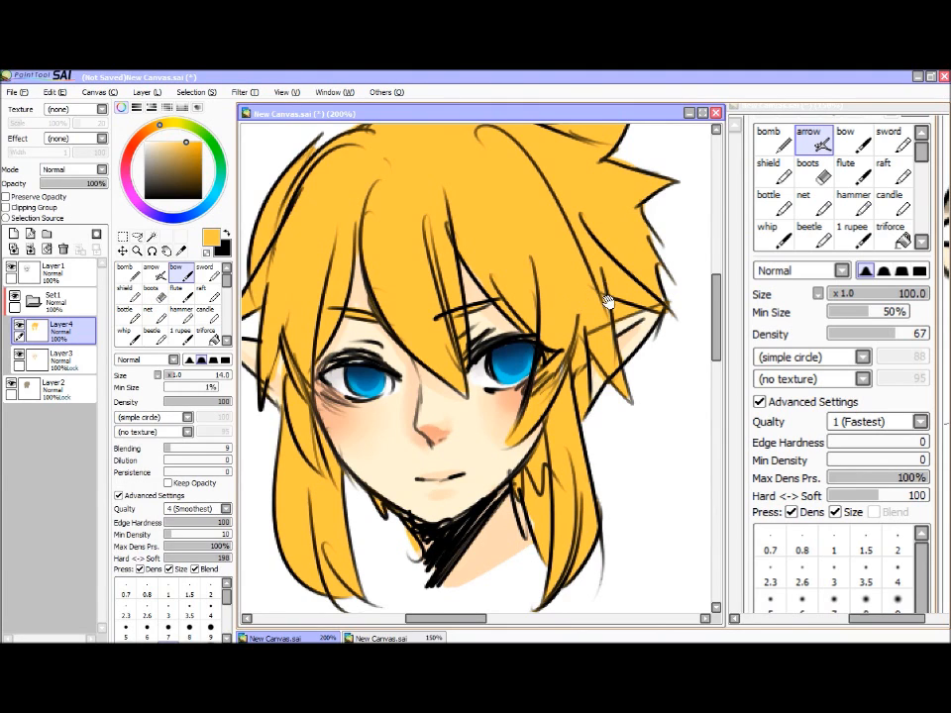
# Step: Turn off Preserve Opacity on Layer2 and erase the excess colour beside the viewer's-right sidelock with the size 12 eraser
pyautogui.moveTo(588, 282); pyautogui.dragTo(583, 255)
pyautogui.click(66, 400)
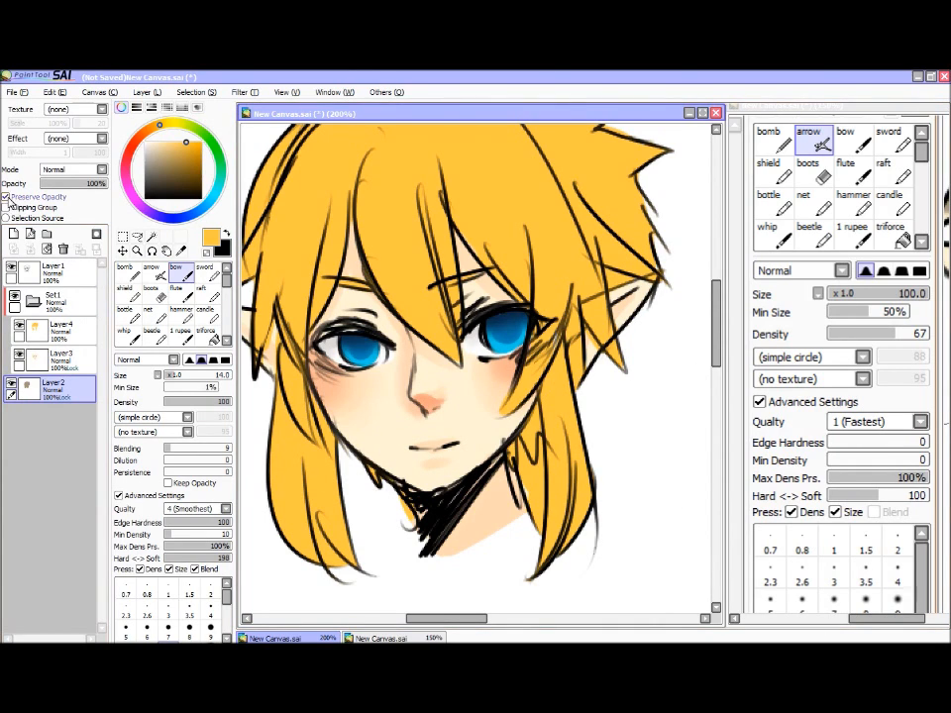
pyautogui.click(155, 295)
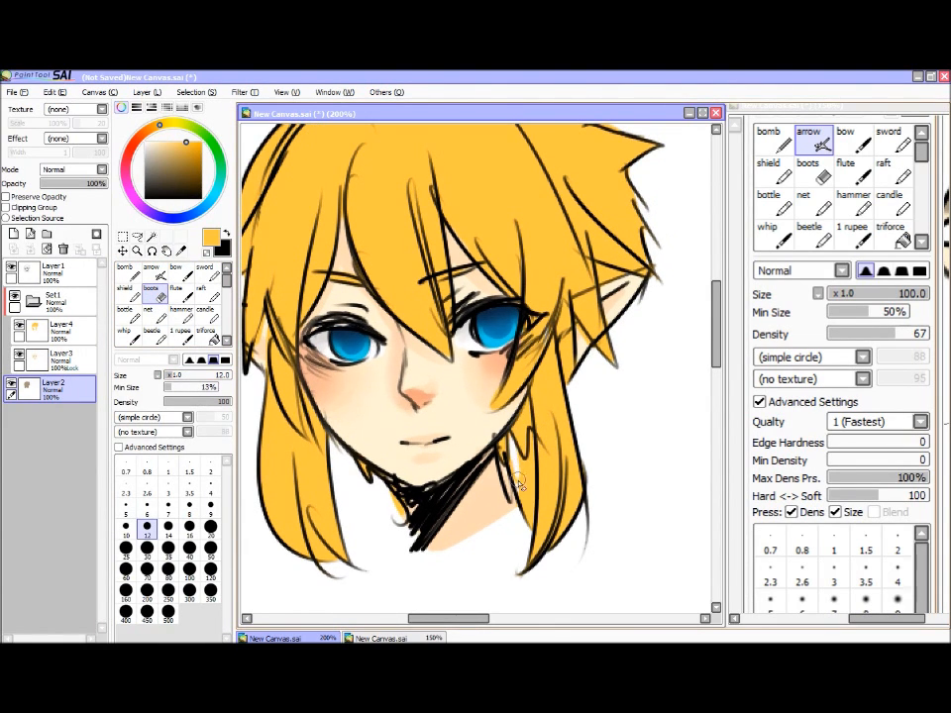
pyautogui.moveTo(518, 480); pyautogui.dragTo(524, 497)
pyautogui.moveTo(522, 365); pyautogui.dragTo(517, 412)
pyautogui.moveTo(614, 306); pyautogui.dragTo(618, 262)
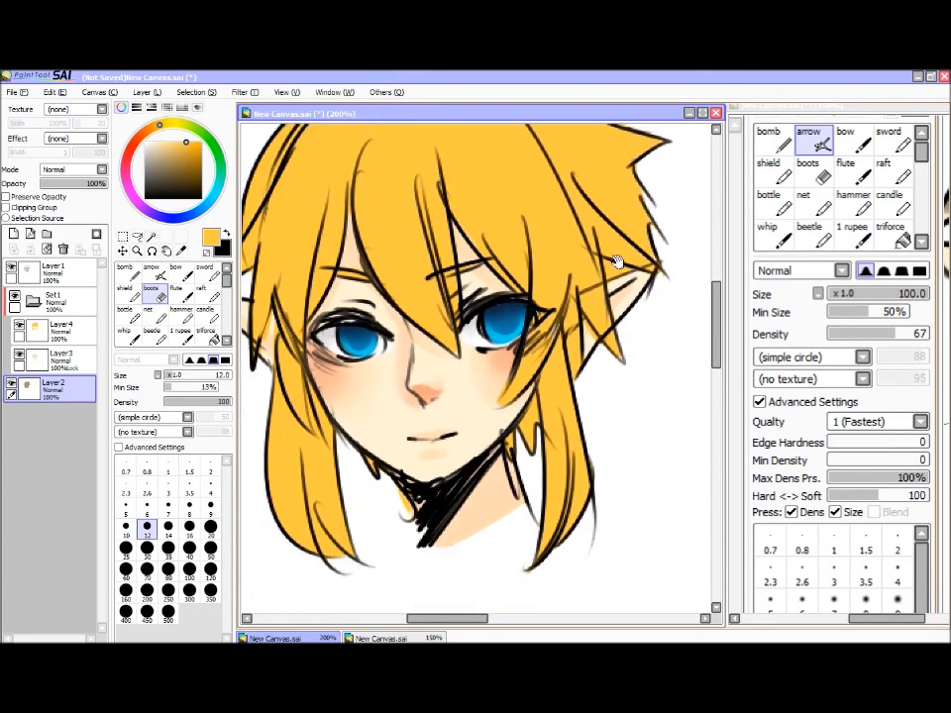
# Step: Turn on Preserve Opacity for Layer4 and paint dark golden shading across the fringe, back hair and sidelocks with the raft brush at size 44
pyautogui.moveTo(501, 257); pyautogui.dragTo(532, 300)
pyautogui.click(70, 331)
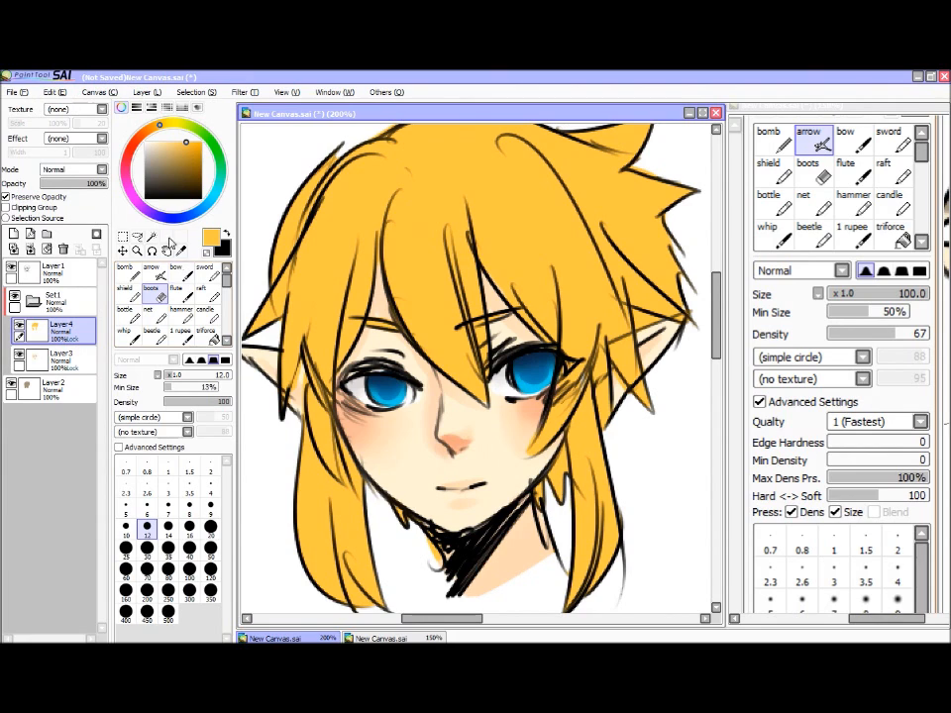
pyautogui.click(175, 269)
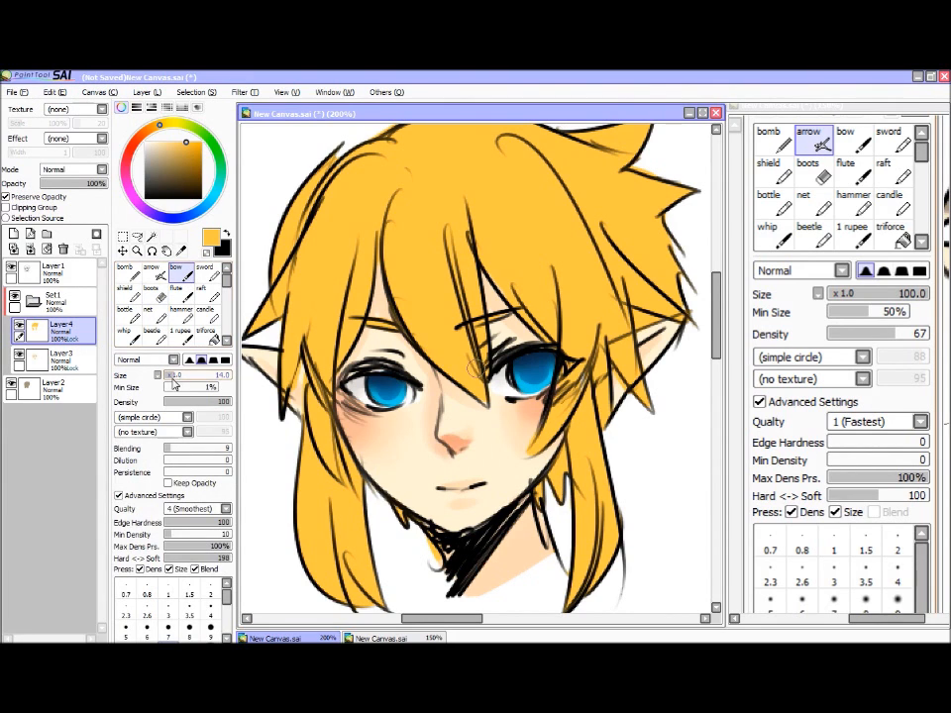
pyautogui.click(210, 297)
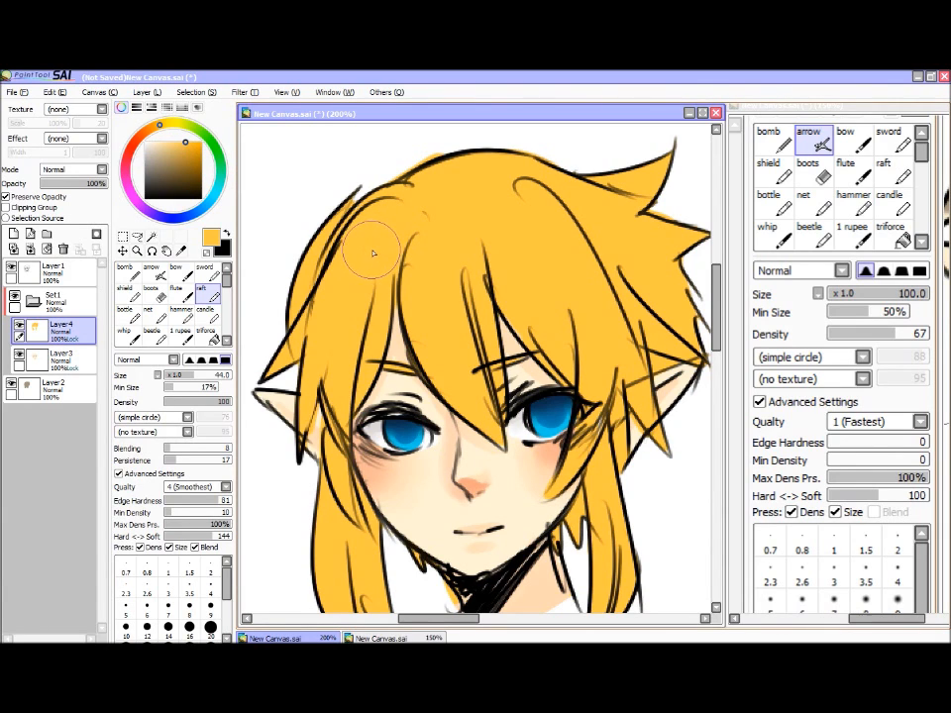
pyautogui.moveTo(341, 232)
pyautogui.mouseDown()
pyautogui.moveTo(332, 297)
pyautogui.moveTo(299, 322)
pyautogui.moveTo(351, 244)
pyautogui.moveTo(334, 342)
pyautogui.moveTo(374, 276)
pyautogui.moveTo(379, 341)
pyautogui.moveTo(398, 266)
pyautogui.moveTo(472, 341)
pyautogui.moveTo(467, 285)
pyautogui.moveTo(511, 319)
pyautogui.moveTo(513, 289)
pyautogui.moveTo(538, 330)
pyautogui.moveTo(563, 330)
pyautogui.moveTo(553, 264)
pyautogui.moveTo(603, 318)
pyautogui.moveTo(618, 235)
pyautogui.moveTo(624, 245)
pyautogui.moveTo(684, 241)
pyautogui.moveTo(639, 206)
pyautogui.moveTo(681, 154)
pyautogui.moveTo(603, 195)
pyautogui.moveTo(649, 295)
pyautogui.mouseUp()
pyautogui.moveTo(450, 434)
pyautogui.mouseDown()
pyautogui.moveTo(441, 413)
pyautogui.moveTo(454, 325)
pyautogui.mouseUp()
pyautogui.moveTo(337, 481); pyautogui.dragTo(355, 455)
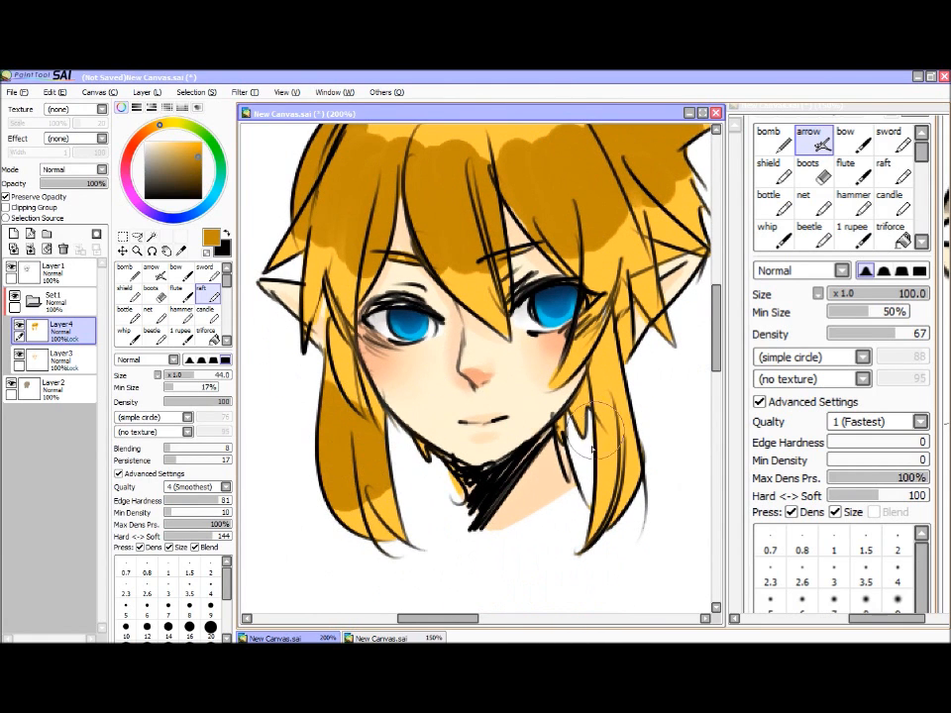
pyautogui.moveTo(397, 178); pyautogui.dragTo(420, 300)
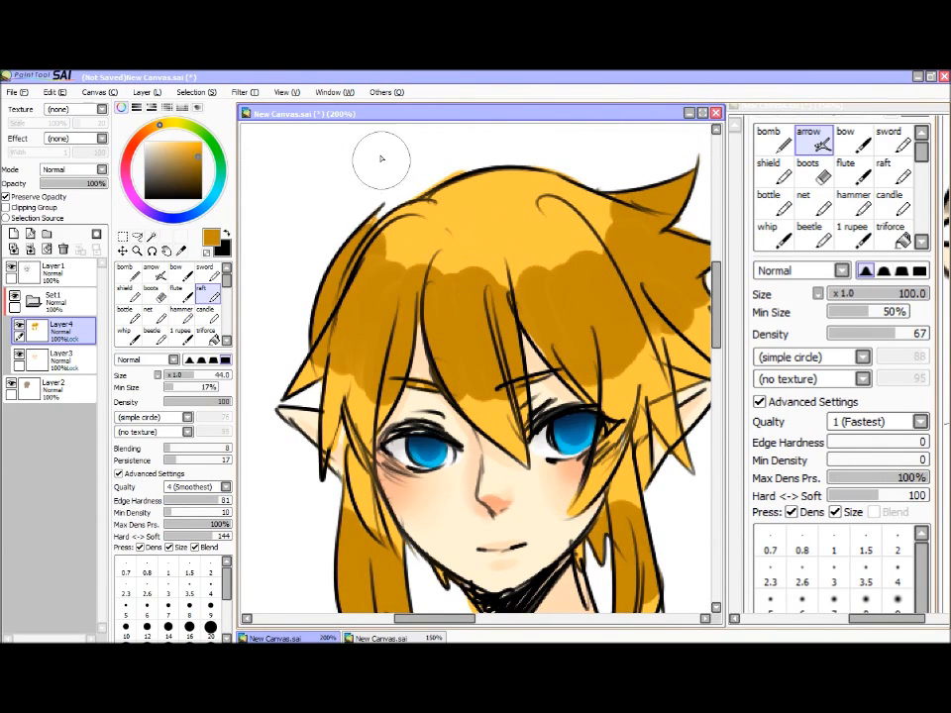
# Step: Choose the shield brush, expand its Advanced Settings, and paste a capture of the settings into the second canvas as a new layer
pyautogui.scroll(-1, 542, 369)
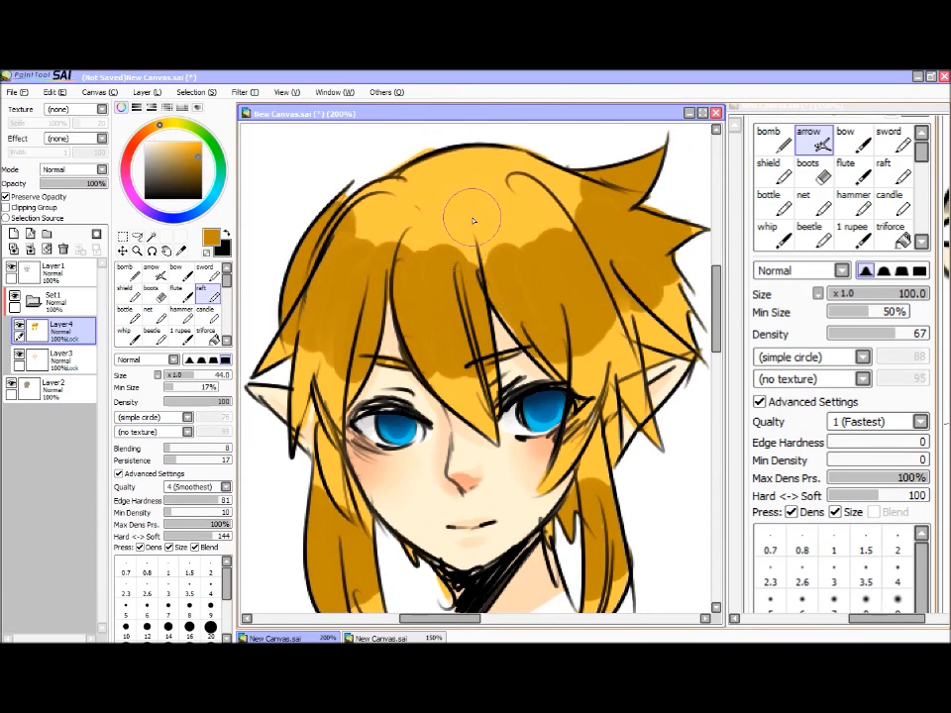
pyautogui.scroll(-1, 452, 285)
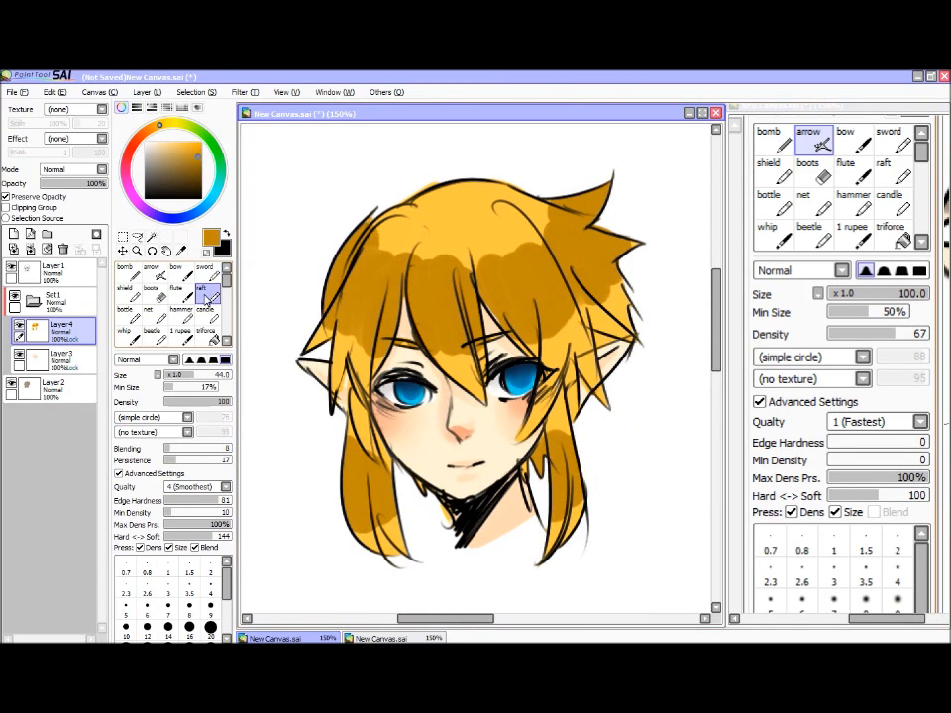
pyautogui.click(126, 287)
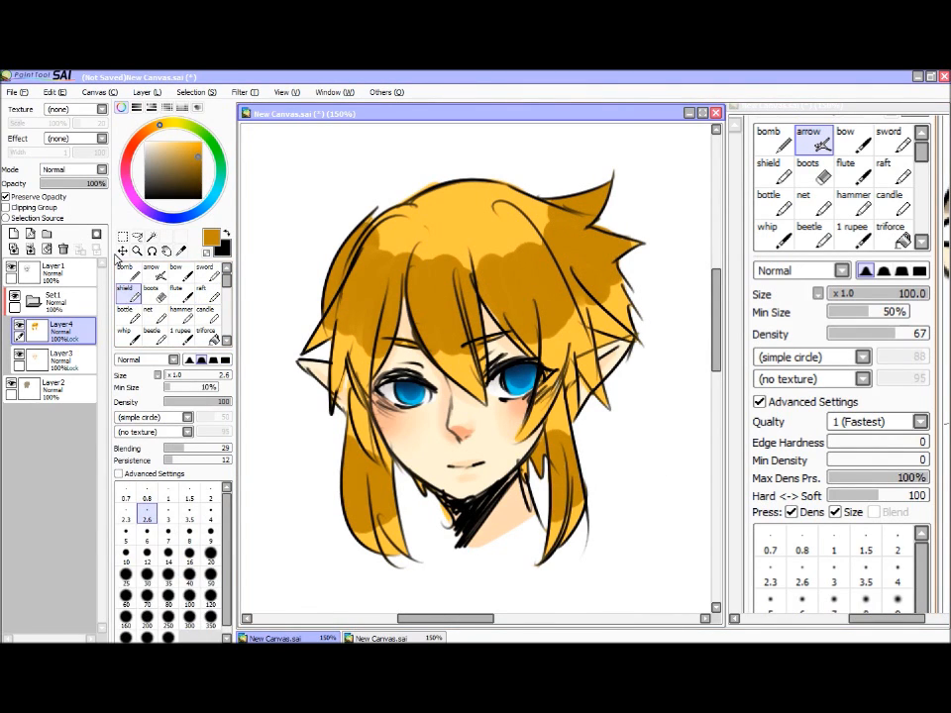
pyautogui.click(120, 475)
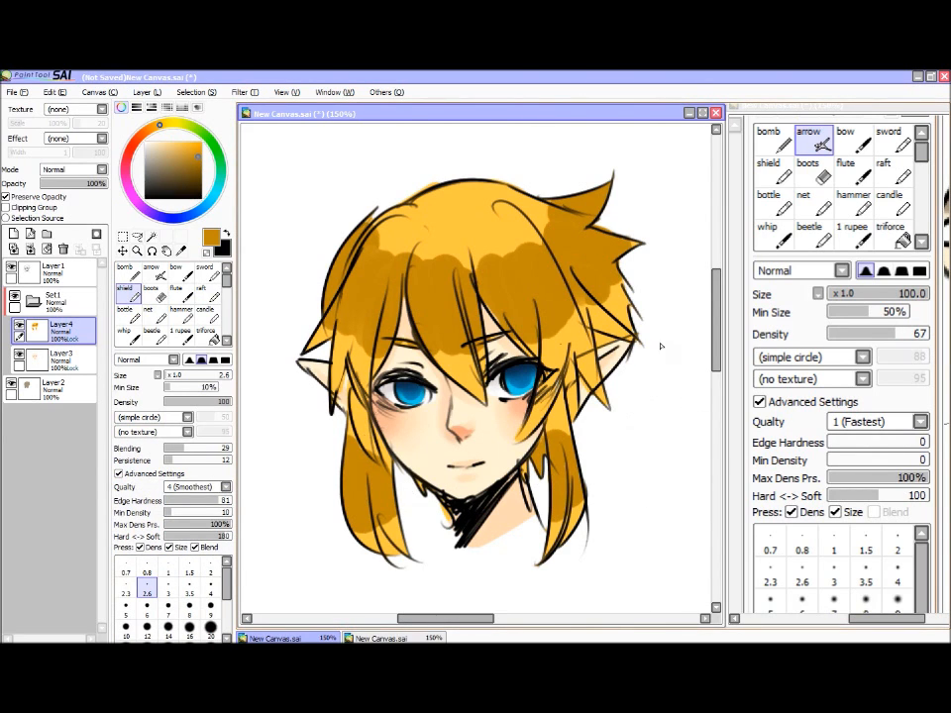
pyautogui.click(772, 371)
pyautogui.hotkey('ctrl', 'v')
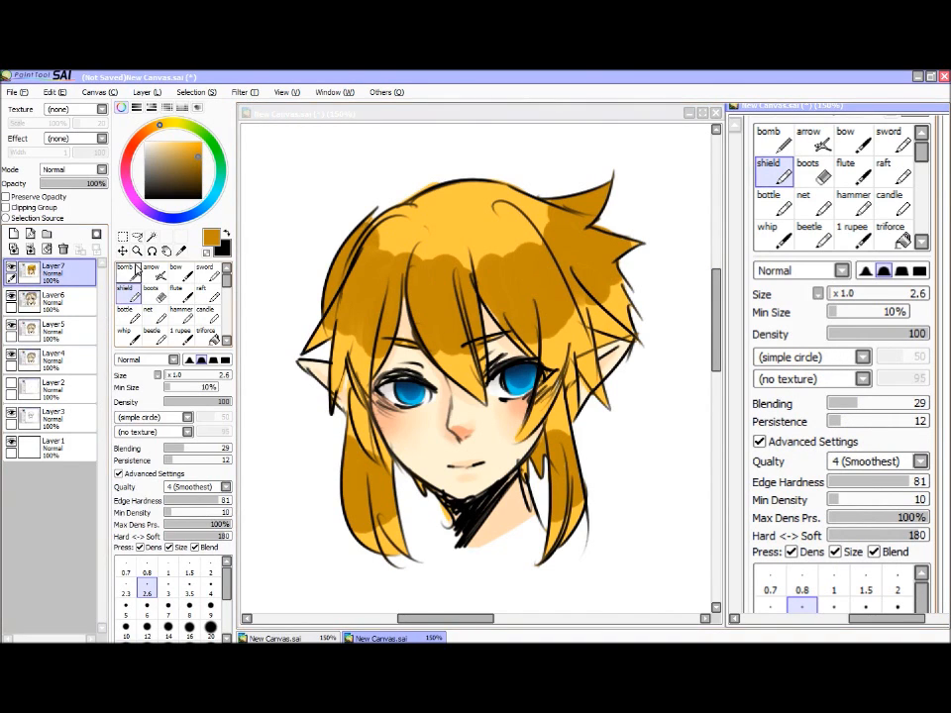
# Step: Return to the portrait canvas and set the shield brush size to 17
pyautogui.click(333, 301)
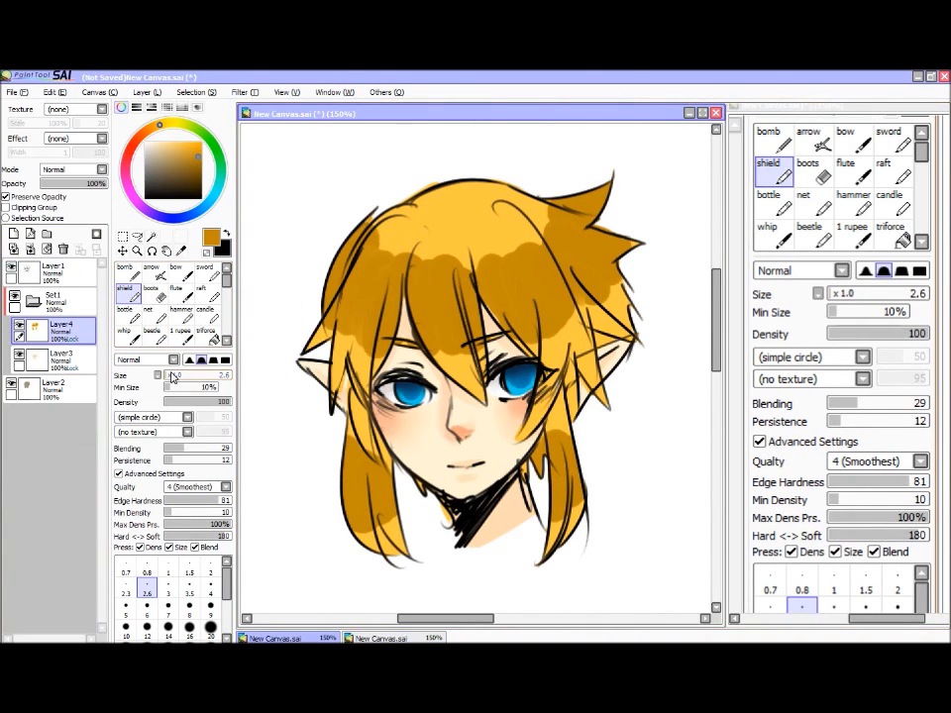
pyautogui.click(176, 375)
pyautogui.moveTo(392, 236); pyautogui.dragTo(400, 247)
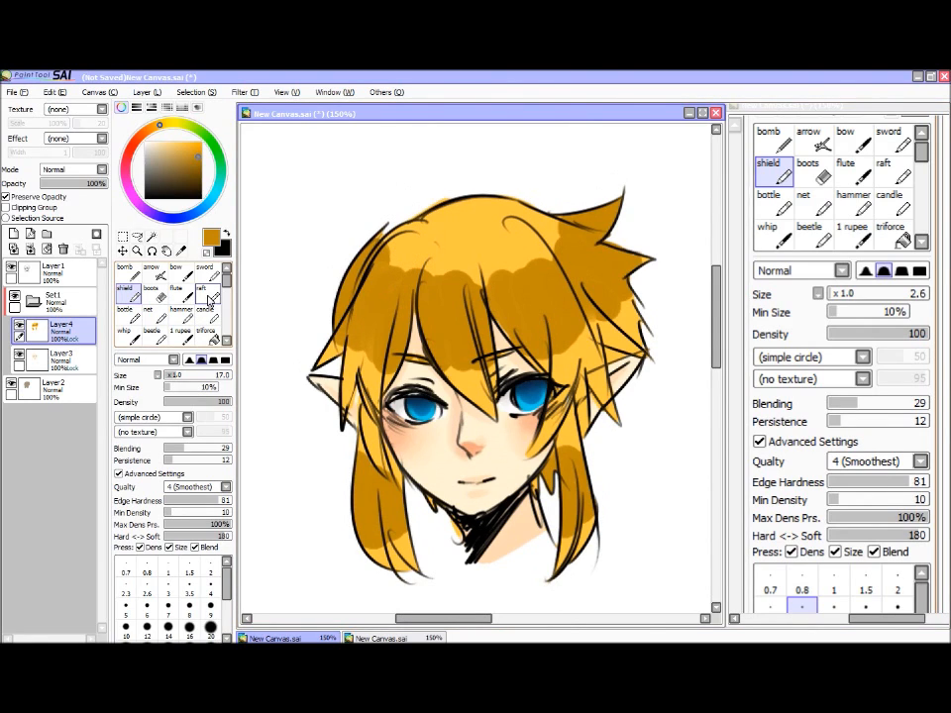
# Step: Sample the light golden hair colour and paint streaks into the dark shading of the viewer's-left fringe with the shield brush at size 14
pyautogui.click(184, 376)
pyautogui.moveTo(352, 256); pyautogui.dragTo(360, 263)
pyautogui.rightClick(418, 255)
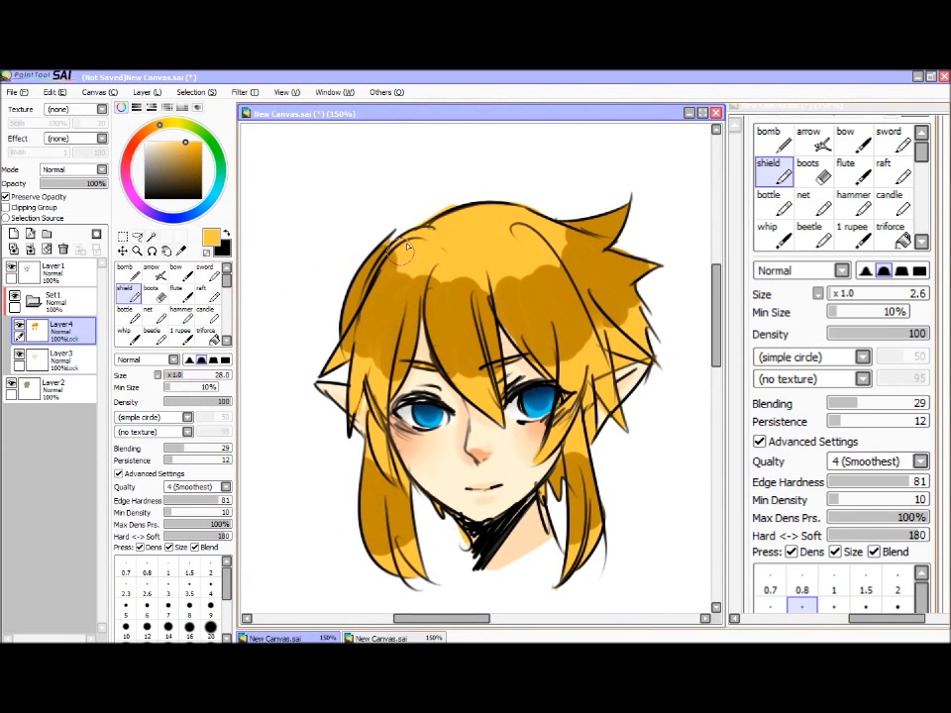
pyautogui.click(147, 626)
pyautogui.click(167, 625)
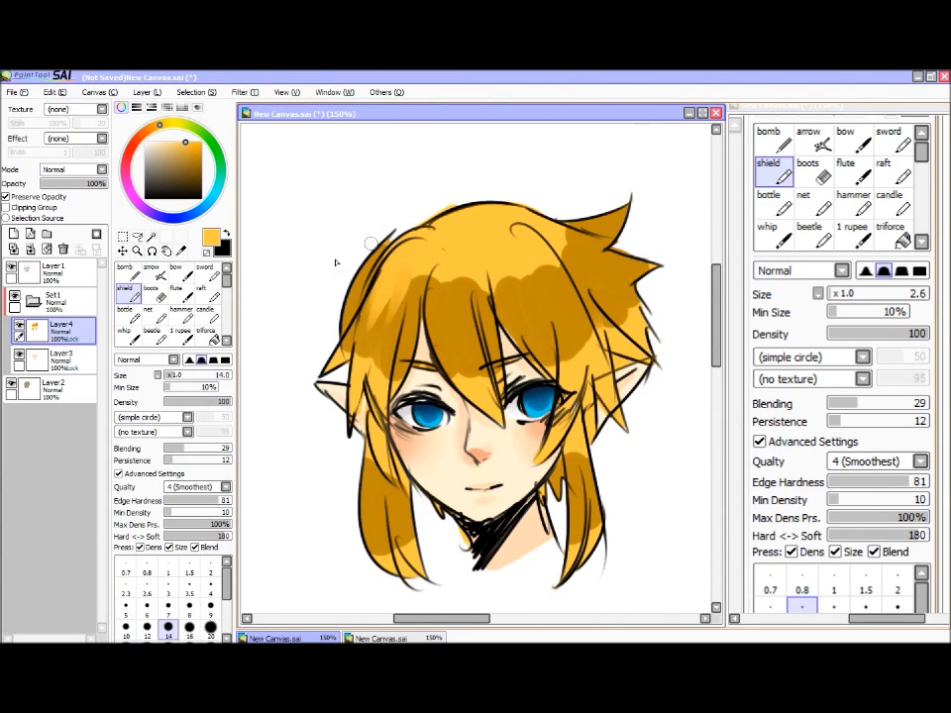
pyautogui.click(208, 291)
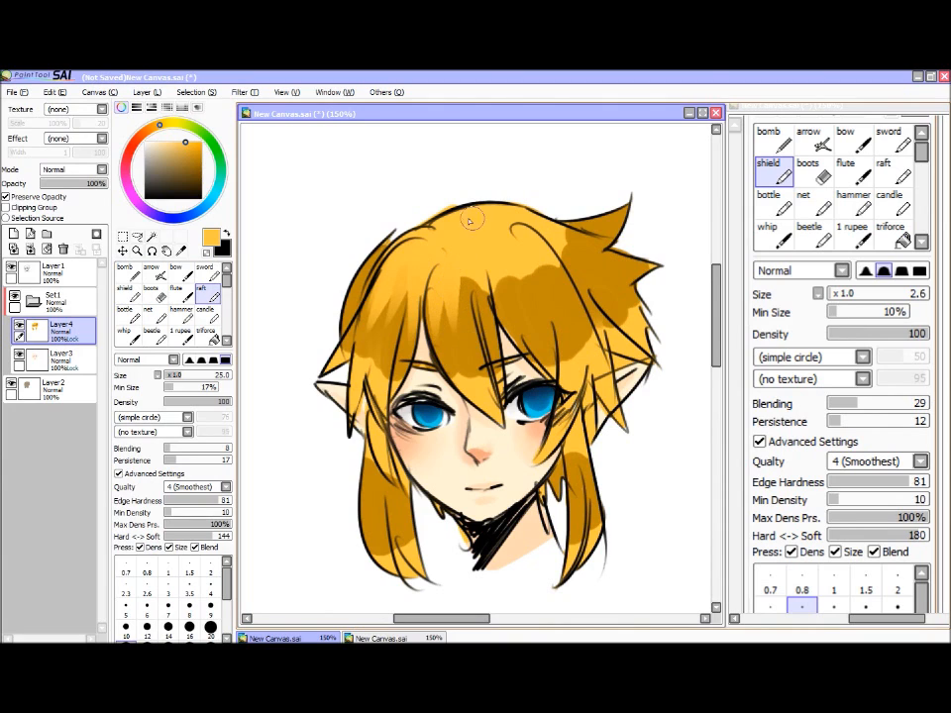
pyautogui.click(140, 296)
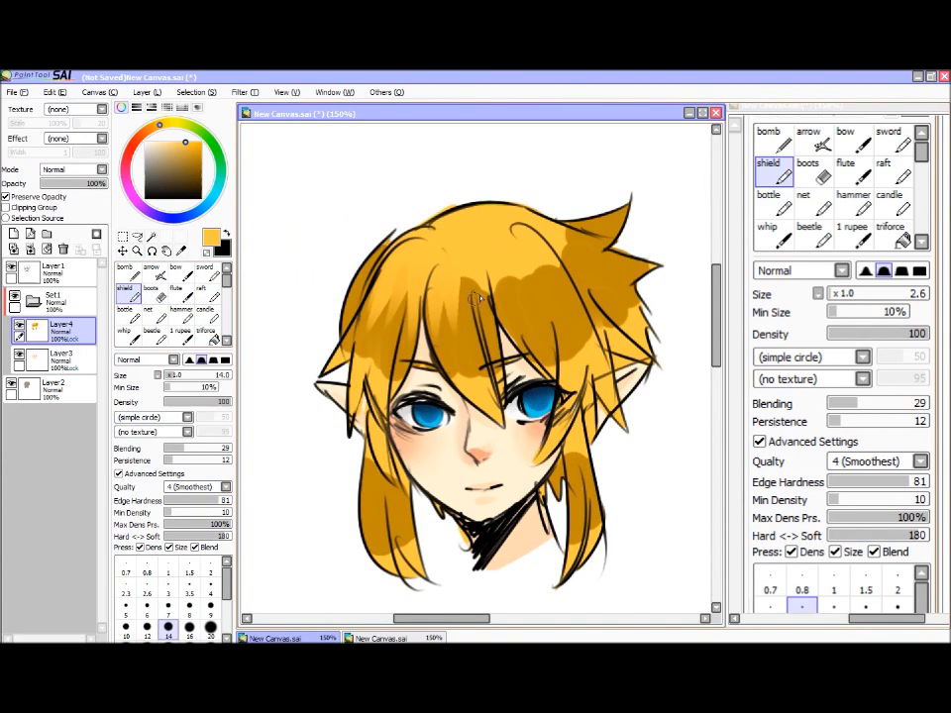
# Step: Break up the shading on the viewer's-left side hair and fringe with light gold upward strokes, raising the shield brush to size 25
pyautogui.scroll(1, 443, 285)
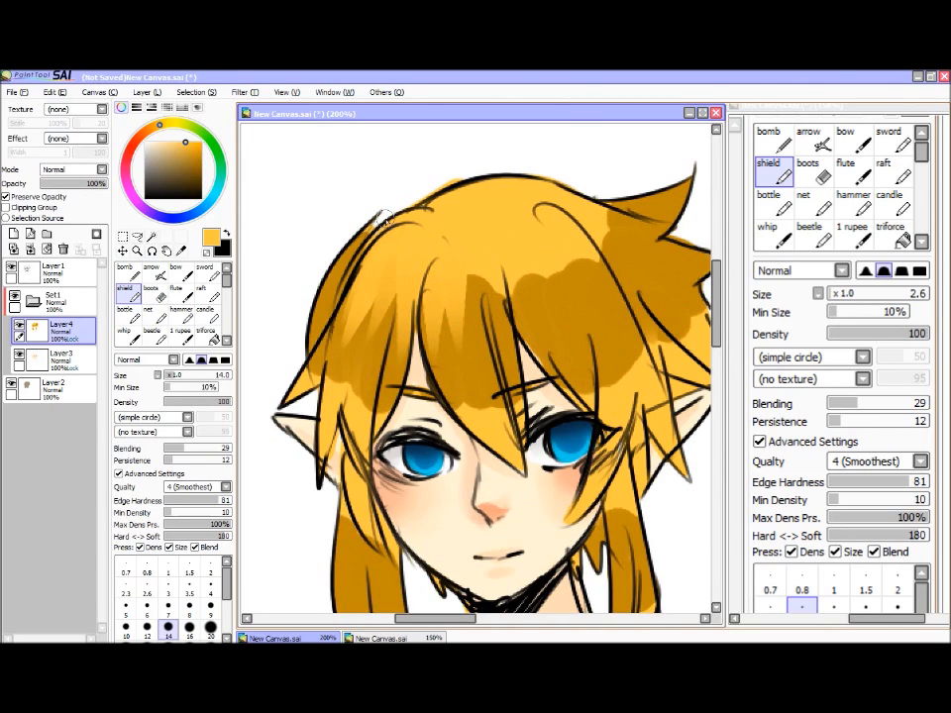
pyautogui.moveTo(358, 246)
pyautogui.mouseDown()
pyautogui.moveTo(347, 287)
pyautogui.moveTo(323, 307)
pyautogui.mouseUp()
pyautogui.moveTo(312, 384); pyautogui.dragTo(335, 327)
pyautogui.press(']')
pyautogui.press(']')
pyautogui.press(']')
pyautogui.moveTo(341, 396); pyautogui.dragTo(378, 305)
pyautogui.rightClick(376, 324)
pyautogui.moveTo(355, 445); pyautogui.dragTo(373, 364)
pyautogui.hotkey('ctrl', 'z')
pyautogui.rightClick(477, 217)
pyautogui.moveTo(366, 411)
pyautogui.mouseDown()
pyautogui.moveTo(374, 341)
pyautogui.moveTo(389, 318)
pyautogui.mouseUp()
pyautogui.moveTo(373, 433); pyautogui.dragTo(401, 347)
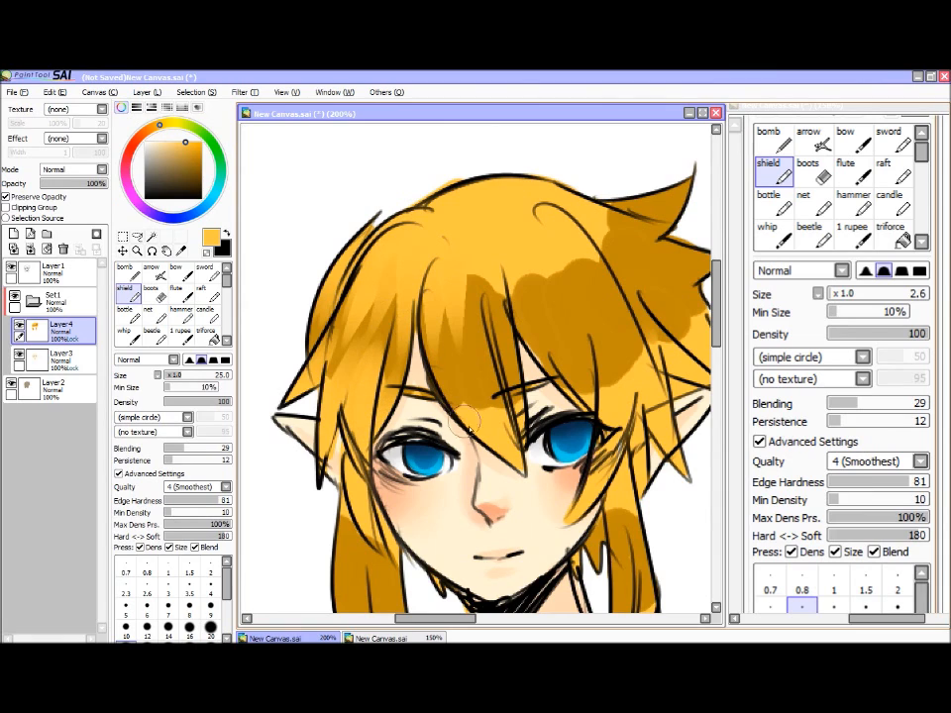
# Step: Paint tapered light gold strokes up through the dark shading across the central fringe strands with the size 25 shield brush
pyautogui.moveTo(460, 417); pyautogui.dragTo(452, 319)
pyautogui.moveTo(496, 423); pyautogui.dragTo(479, 283)
pyautogui.moveTo(505, 354); pyautogui.dragTo(494, 276)
pyautogui.moveTo(517, 394); pyautogui.dragTo(537, 272)
pyautogui.moveTo(558, 329); pyautogui.dragTo(531, 232)
pyautogui.moveTo(579, 309); pyautogui.dragTo(561, 226)
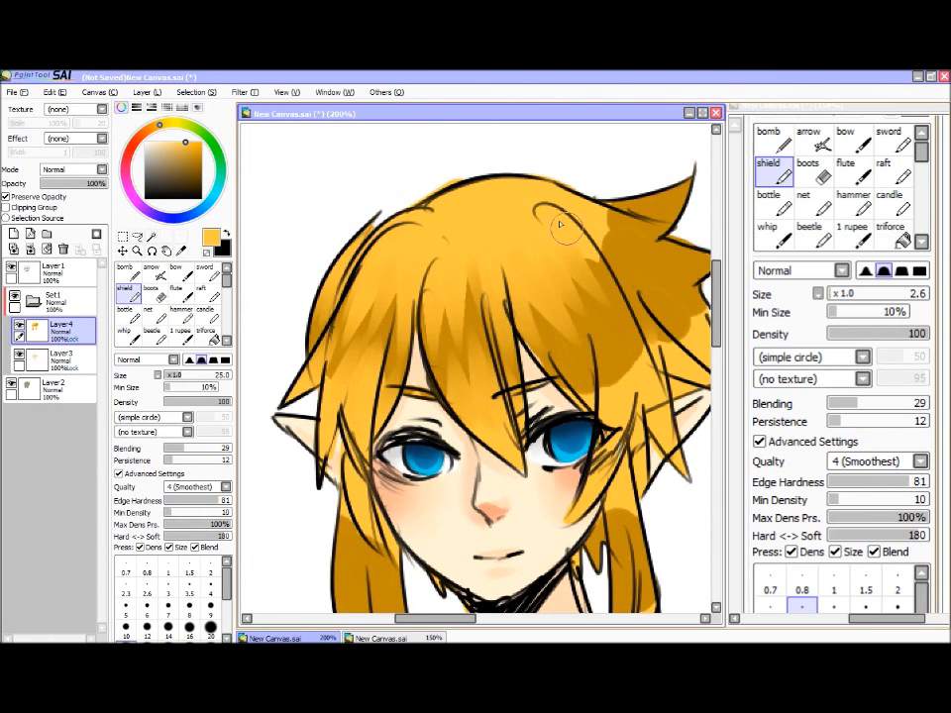
# Step: Blend light gold streaks into the shading of the viewer's-right fringe and the spiky back hair with the size 25 shield brush
pyautogui.moveTo(614, 301); pyautogui.dragTo(570, 232)
pyautogui.moveTo(652, 399); pyautogui.dragTo(602, 297)
pyautogui.moveTo(639, 376); pyautogui.dragTo(609, 332)
pyautogui.moveTo(618, 401); pyautogui.dragTo(576, 319)
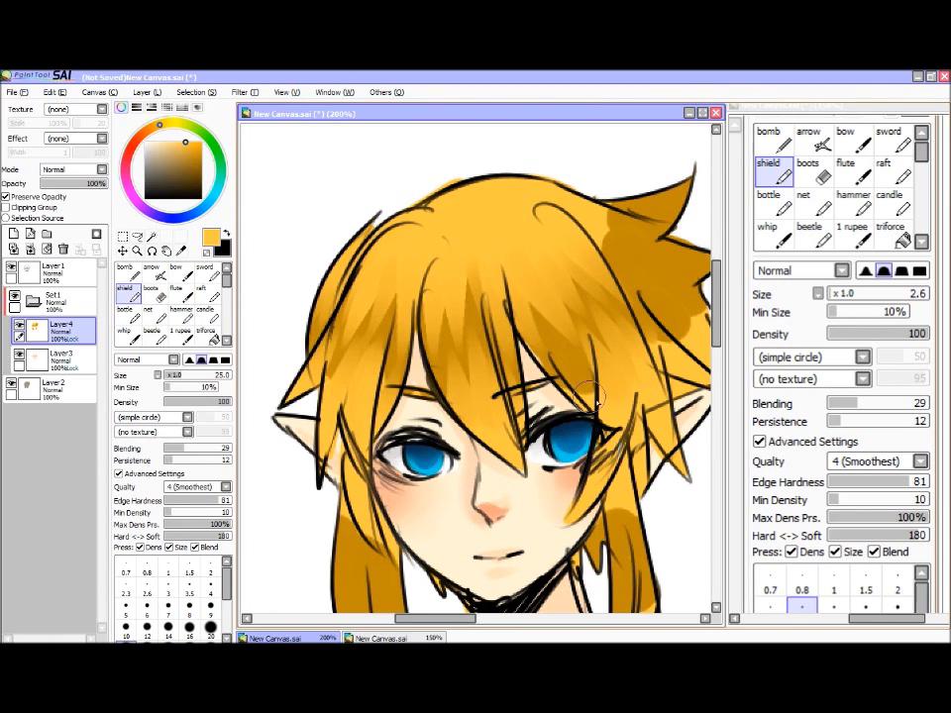
pyautogui.moveTo(590, 397); pyautogui.dragTo(563, 285)
pyautogui.moveTo(623, 263)
pyautogui.mouseDown()
pyautogui.moveTo(594, 271)
pyautogui.moveTo(559, 210)
pyautogui.moveTo(613, 201)
pyautogui.moveTo(605, 229)
pyautogui.moveTo(644, 256)
pyautogui.moveTo(676, 337)
pyautogui.moveTo(609, 302)
pyautogui.moveTo(677, 325)
pyautogui.moveTo(654, 305)
pyautogui.mouseUp()
# Step: Streak light gold strokes through the dark shading of both sidelocks, finishing with the shield brush at size 16
pyautogui.moveTo(601, 374); pyautogui.dragTo(540, 272)
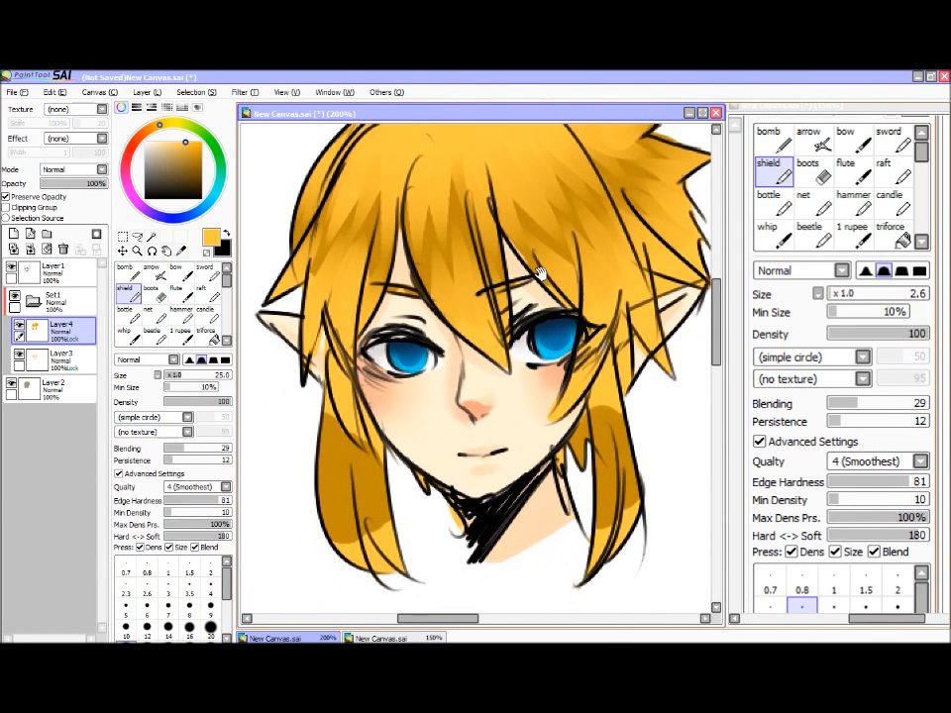
pyautogui.press('[')
pyautogui.press('[')
pyautogui.press('[')
pyautogui.press('[')
pyautogui.moveTo(327, 406)
pyautogui.mouseDown()
pyautogui.moveTo(339, 463)
pyautogui.moveTo(336, 416)
pyautogui.moveTo(349, 553)
pyautogui.moveTo(375, 488)
pyautogui.mouseUp()
pyautogui.press(']')
pyautogui.press(']')
pyautogui.moveTo(612, 435)
pyautogui.mouseDown()
pyautogui.moveTo(600, 404)
pyautogui.moveTo(621, 453)
pyautogui.moveTo(623, 512)
pyautogui.mouseUp()
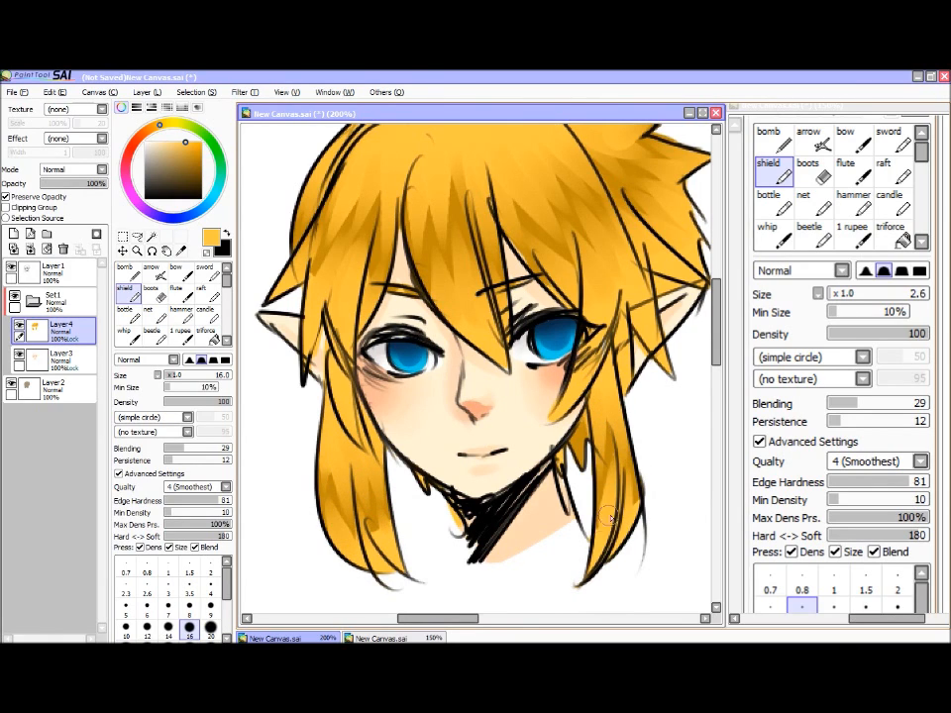
pyautogui.moveTo(584, 434); pyautogui.dragTo(587, 456)
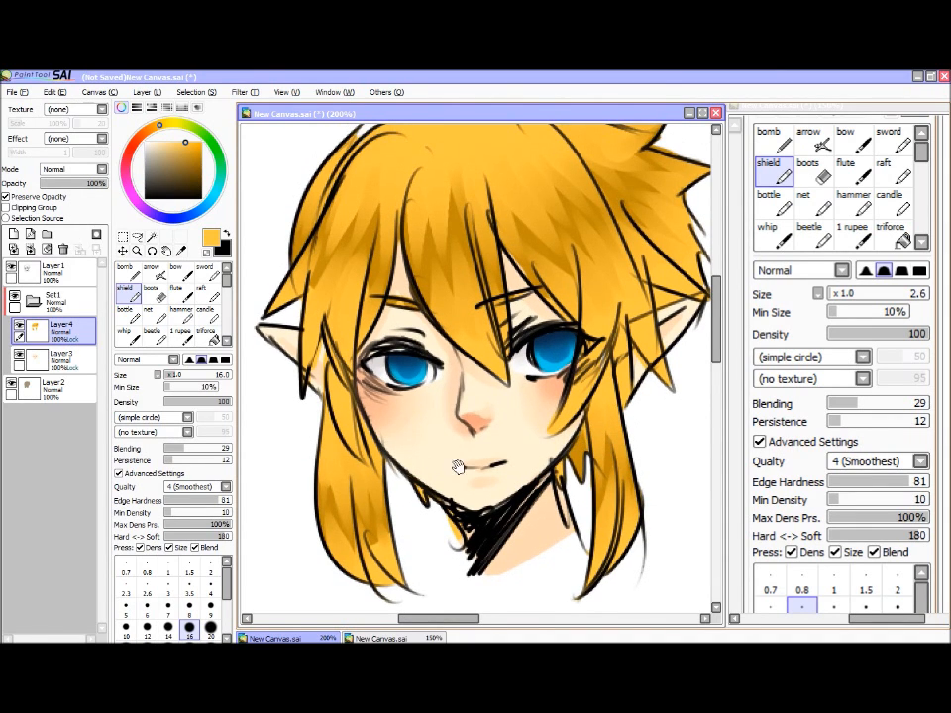
# Step: Sample the dark gold and touch up the shading of the back strands beside the viewer's-right ear, reducing the shield brush to size 7
pyautogui.rightClick(584, 454)
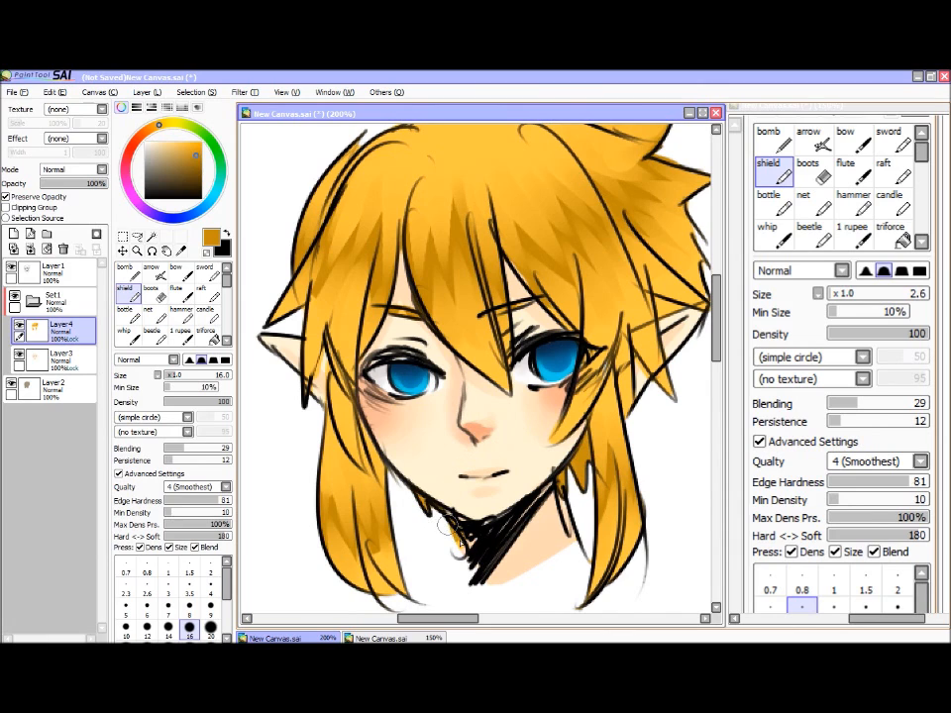
pyautogui.scroll(2, 563, 391)
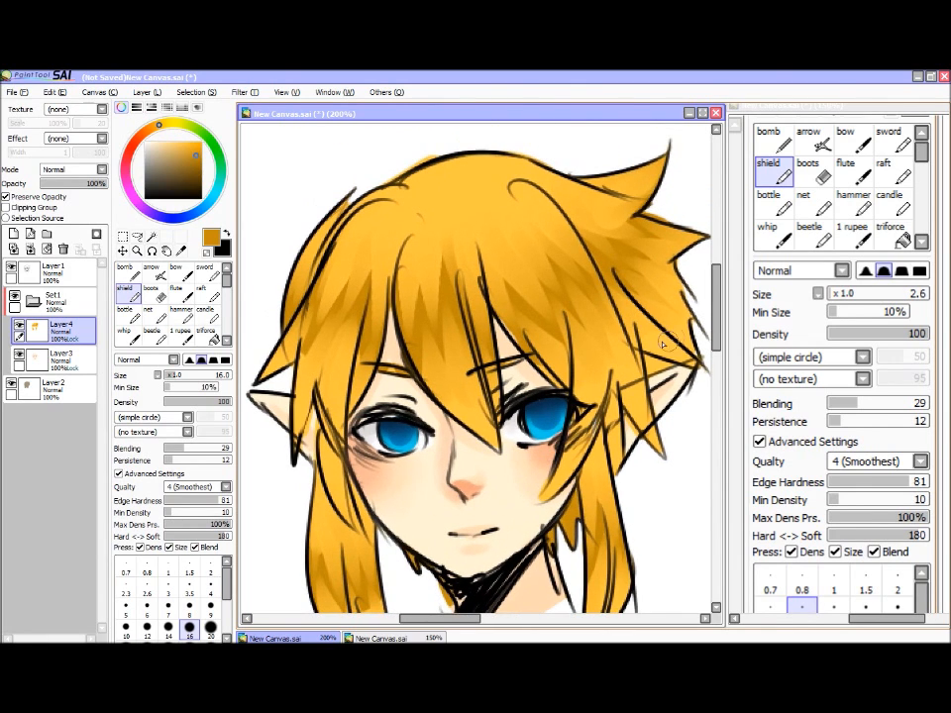
pyautogui.press('[')
pyautogui.press('[')
pyautogui.press('[')
pyautogui.press('[')
pyautogui.press('[')
pyautogui.press('[')
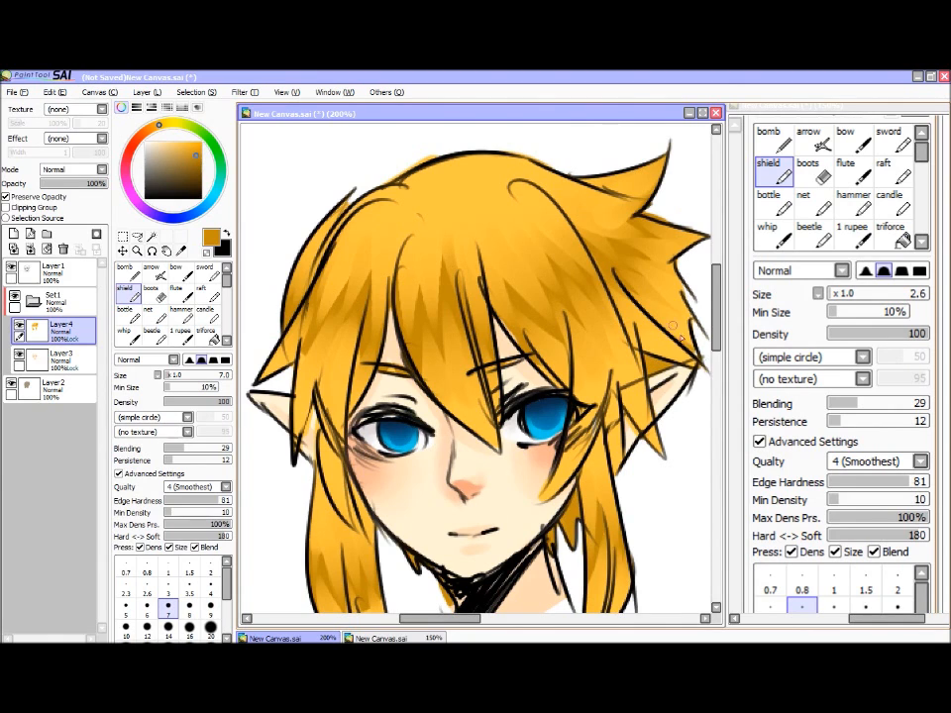
pyautogui.moveTo(594, 352); pyautogui.dragTo(534, 276)
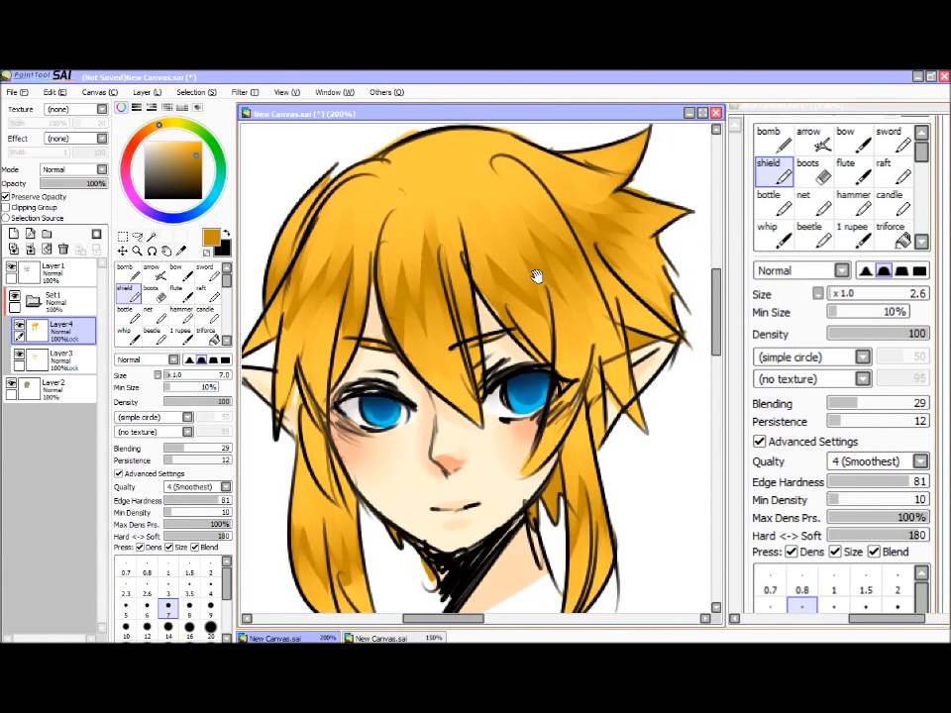
pyautogui.scroll(-1, 394, 238)
pyautogui.scroll(1, 391, 267)
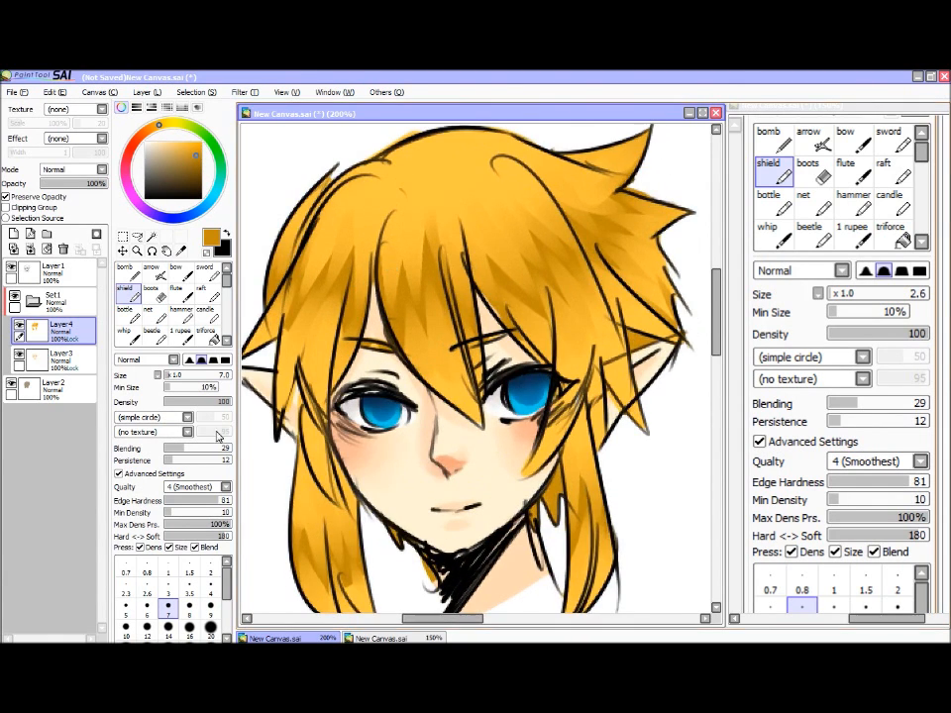
# Step: Try merging Layer4 into Layer3 and flattening Set1 into Layer2, and undo the merges
pyautogui.click(29, 248)
pyautogui.moveTo(426, 345); pyautogui.dragTo(441, 313)
pyautogui.click(61, 303)
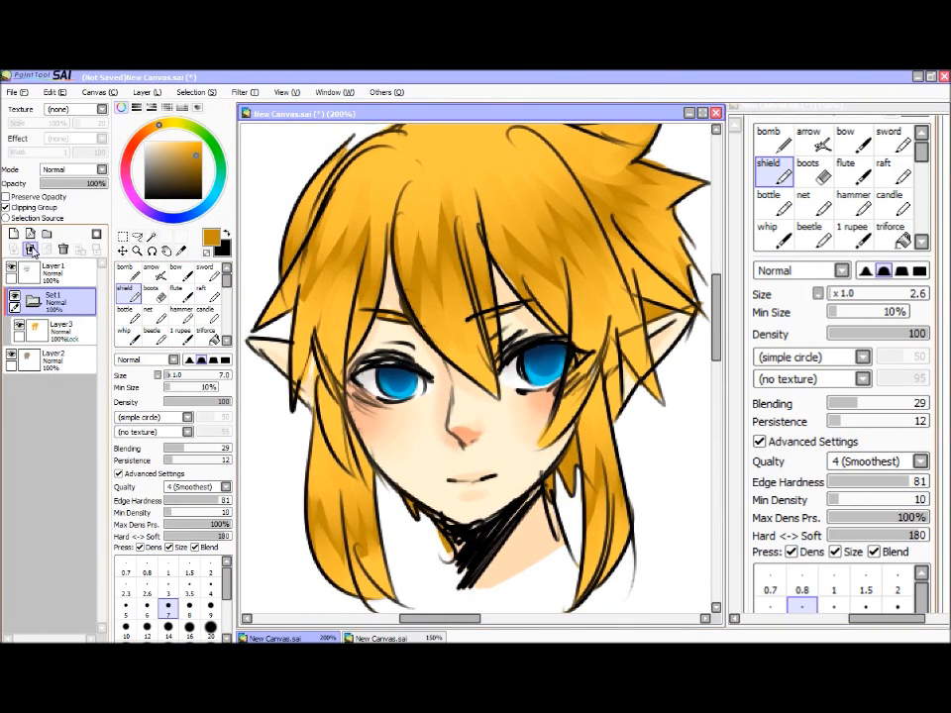
pyautogui.click(30, 249)
pyautogui.click(61, 273)
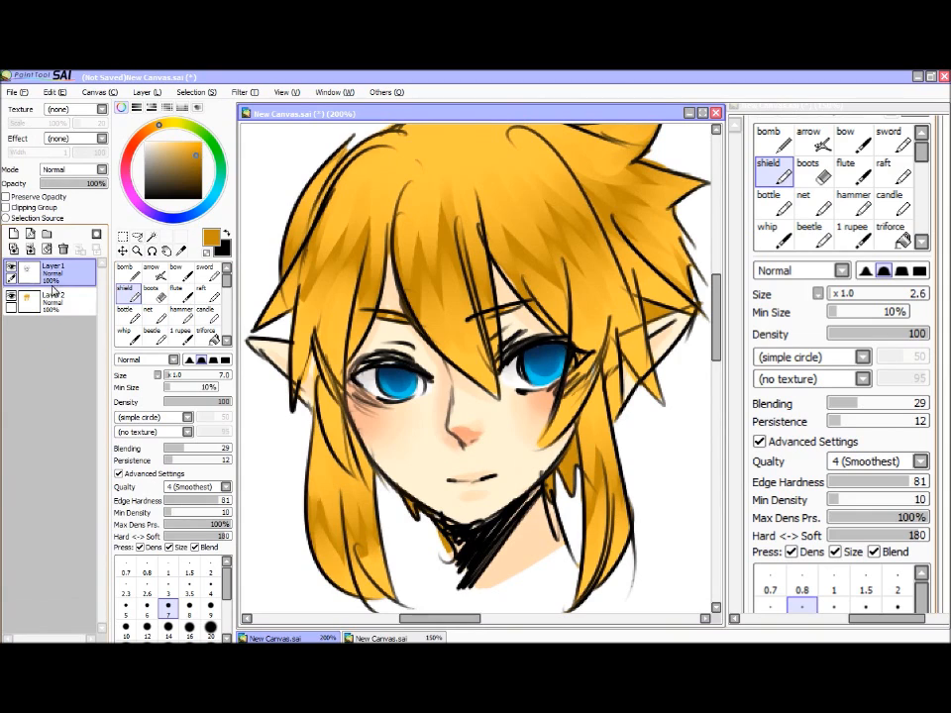
pyautogui.click(57, 294)
pyautogui.hotkey('ctrl', 'z')
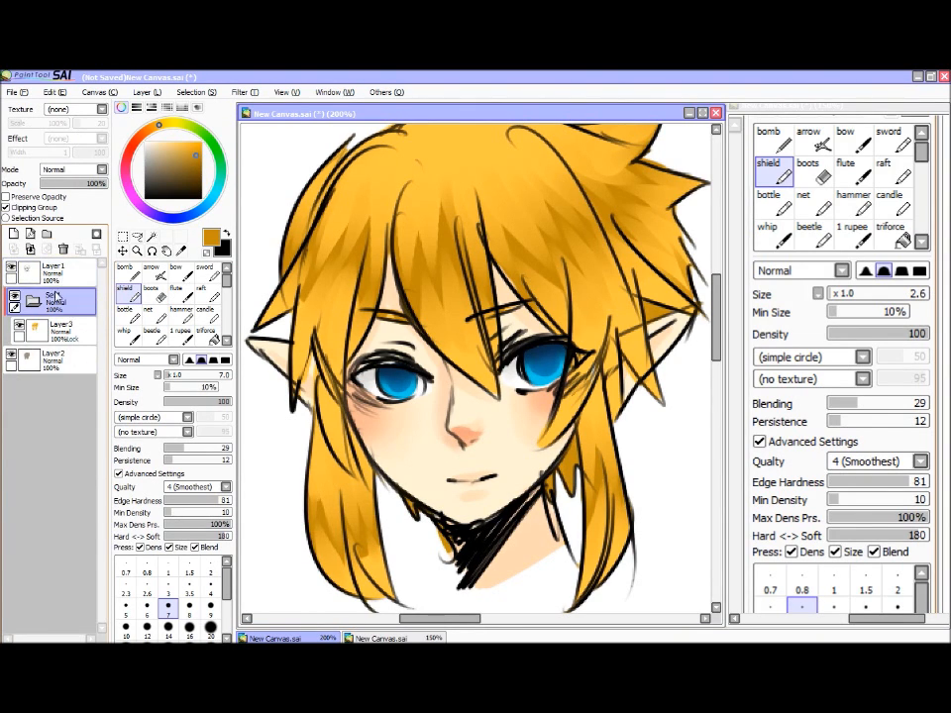
pyautogui.hotkey('ctrl', 'z')
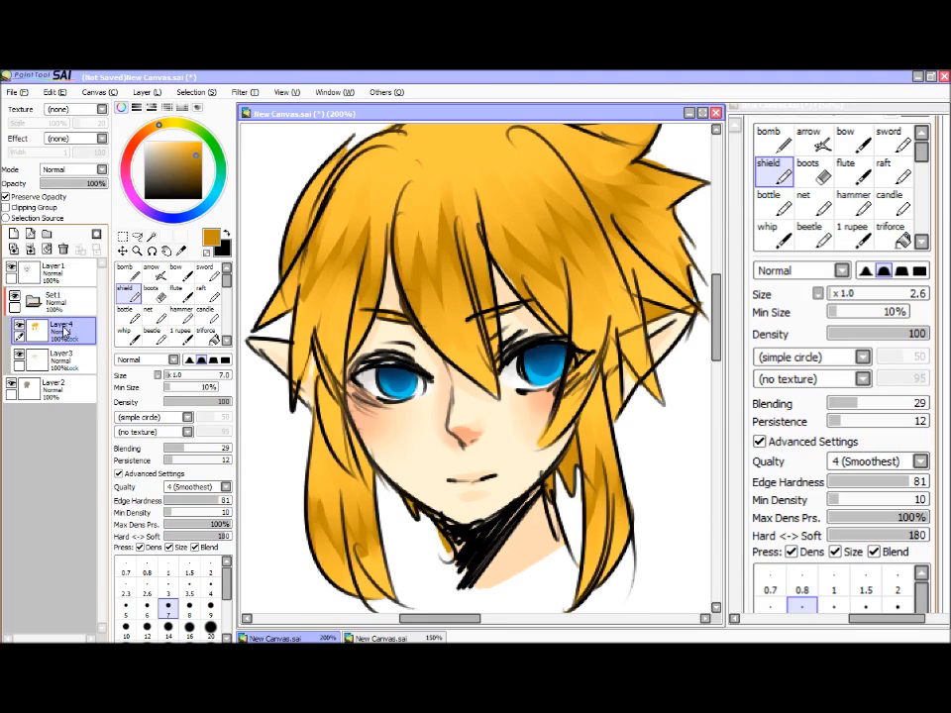
# Step: Merge the Set1 layer set into a single layer and merge it down into Layer2
pyautogui.click(65, 303)
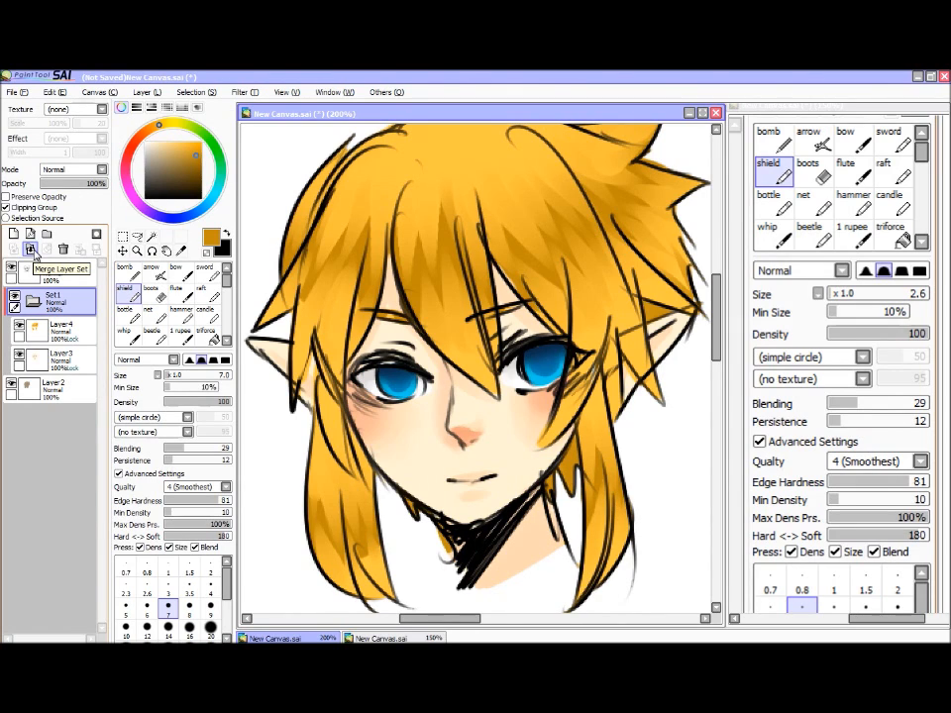
pyautogui.click(31, 249)
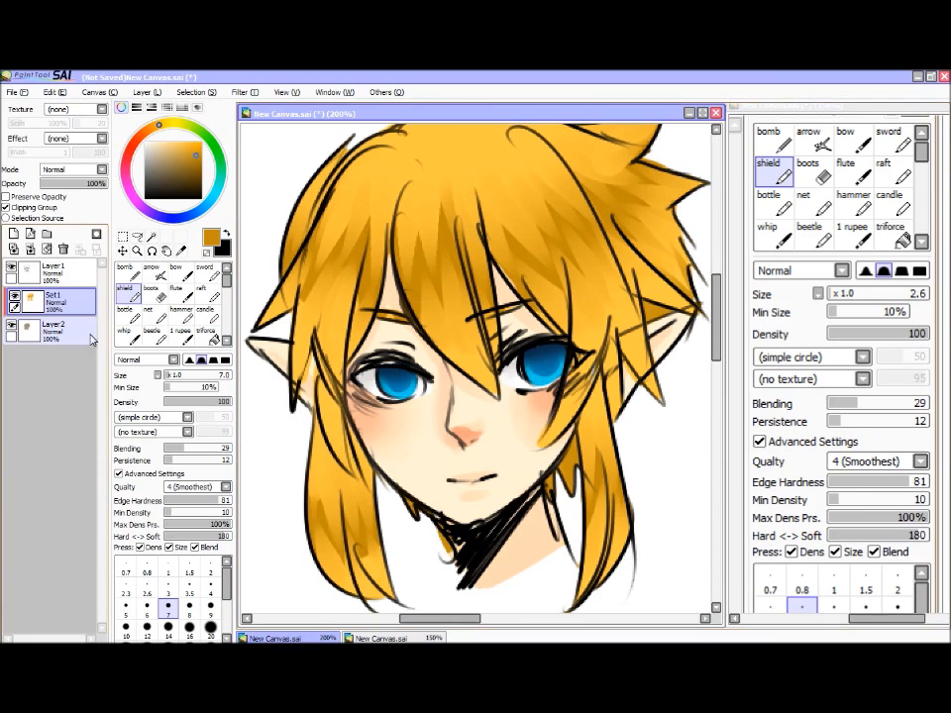
pyautogui.click(31, 250)
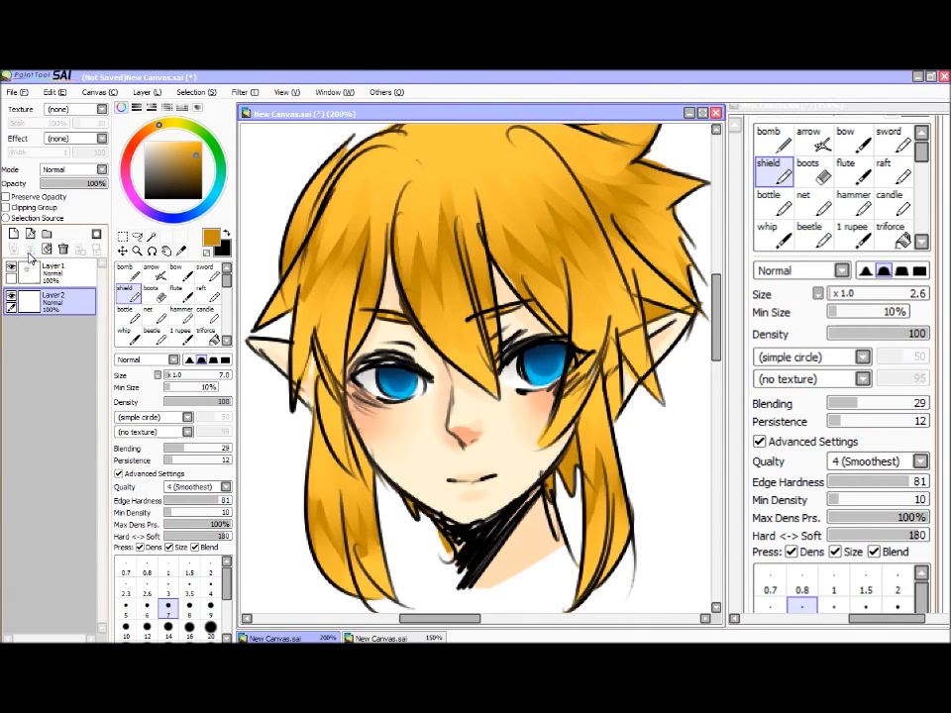
# Step: Turn on Preserve Opacity for Layer1, set its blending mode to Multiply, and recolour the line art reddish brown
pyautogui.scroll(-2, 428, 394)
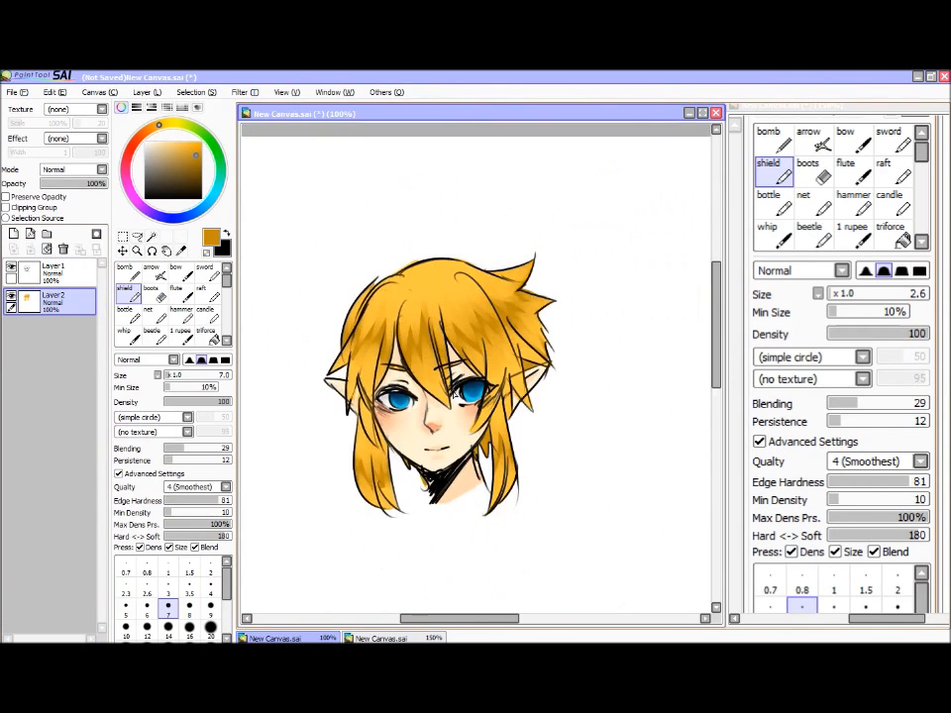
pyautogui.scroll(1, 426, 396)
pyautogui.moveTo(622, 391); pyautogui.dragTo(643, 351)
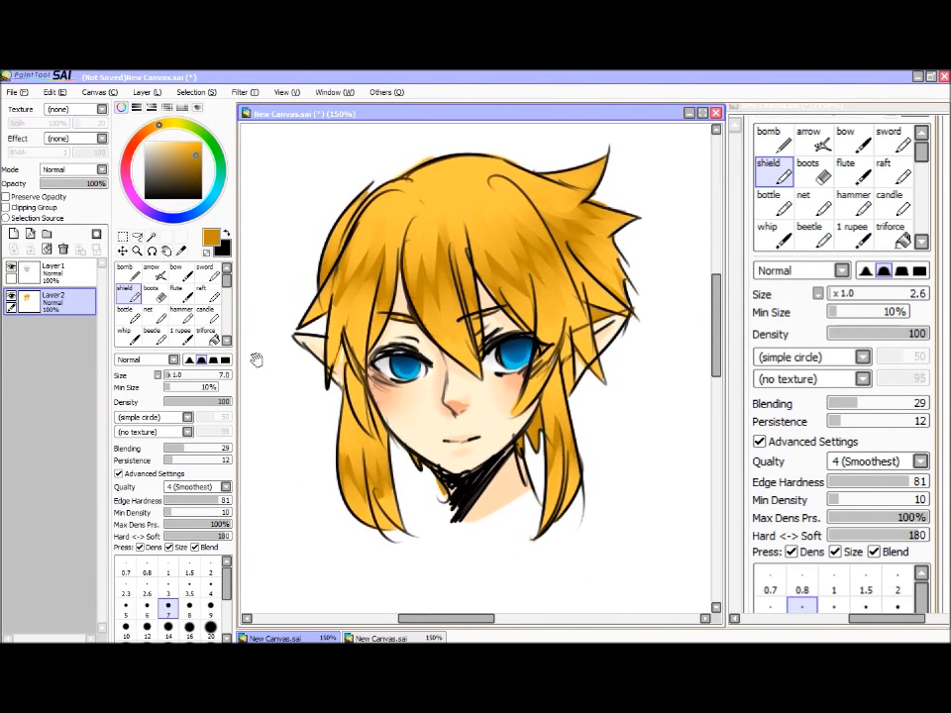
pyautogui.click(60, 277)
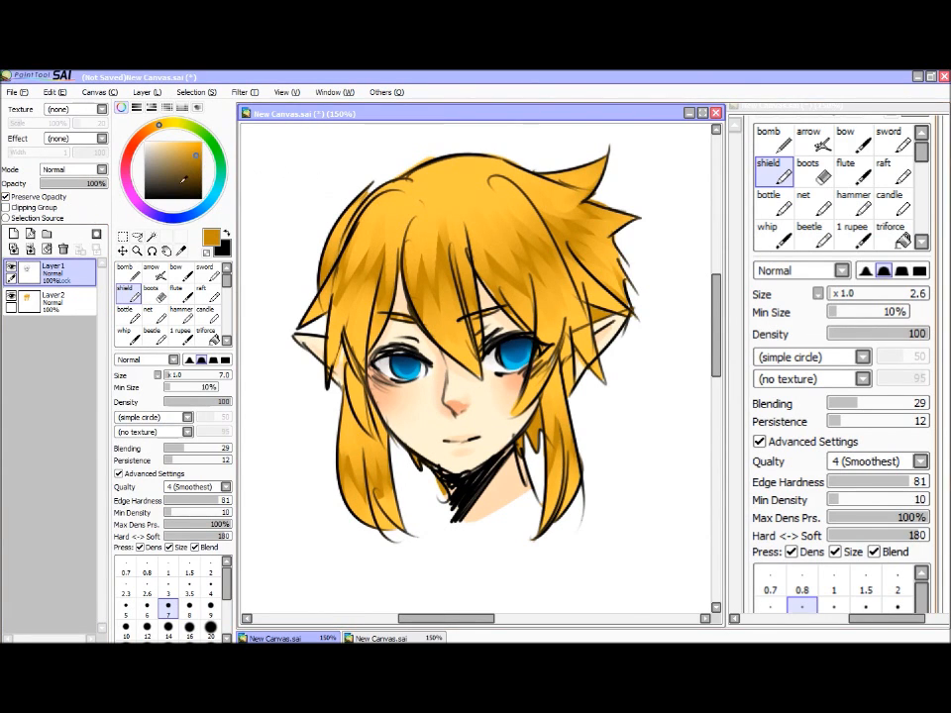
pyautogui.click(131, 155)
pyautogui.click(75, 169)
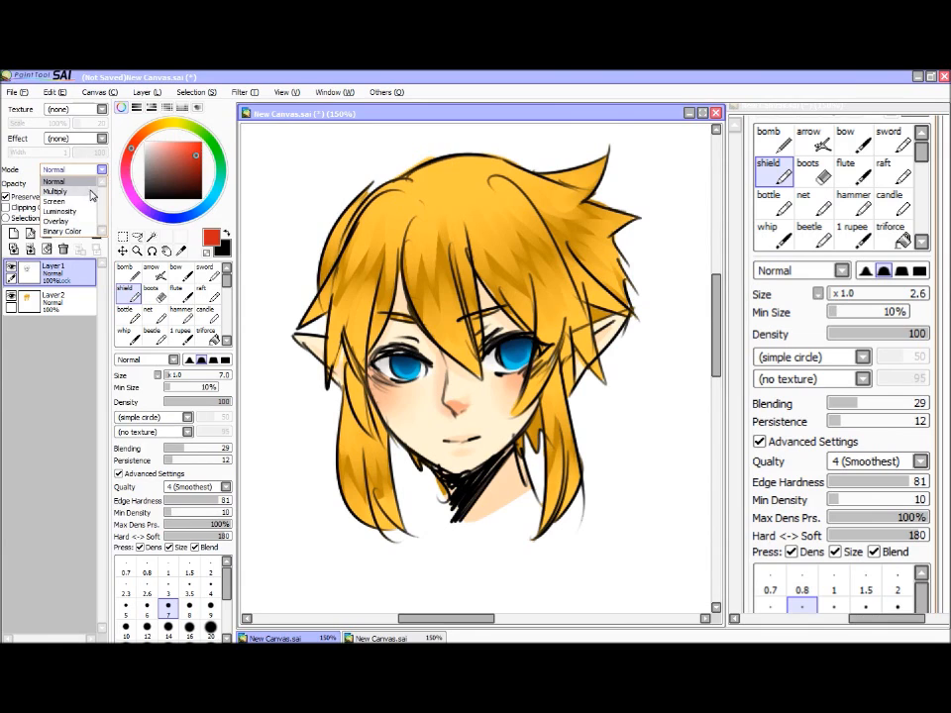
pyautogui.click(70, 192)
pyautogui.click(196, 174)
pyautogui.click(144, 142)
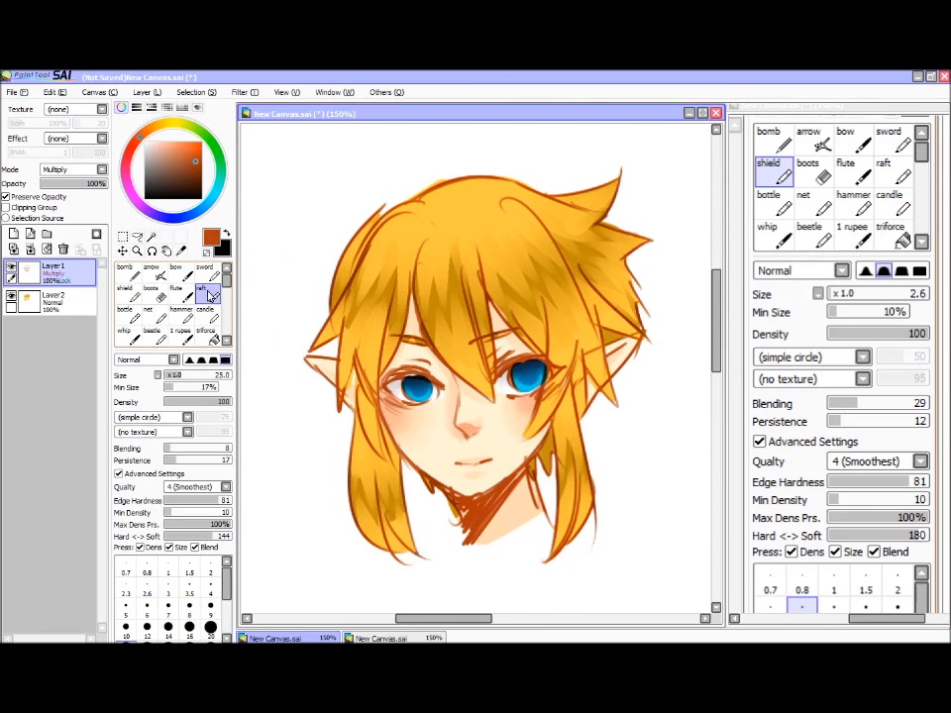
# Step: Recolour the hair's line art golden orange with the bow brush at size 43, using a slightly deeper shade of the sampled hair colour
pyautogui.click(178, 273)
pyautogui.moveTo(178, 375); pyautogui.dragTo(192, 375)
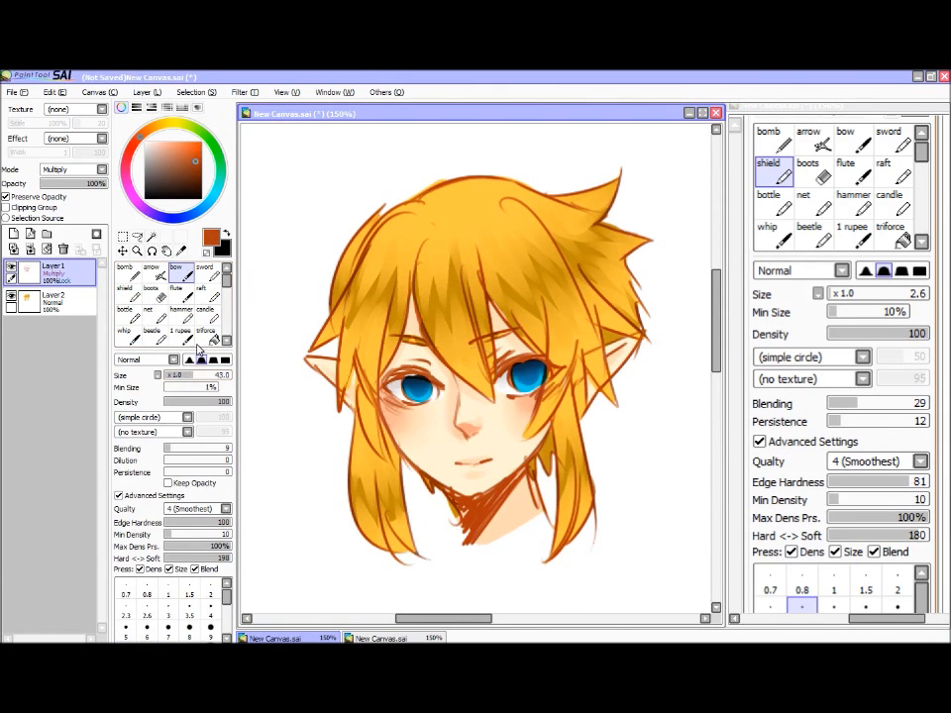
pyautogui.keyDown('alt'); pyautogui.click(402, 226); pyautogui.keyUp('alt')
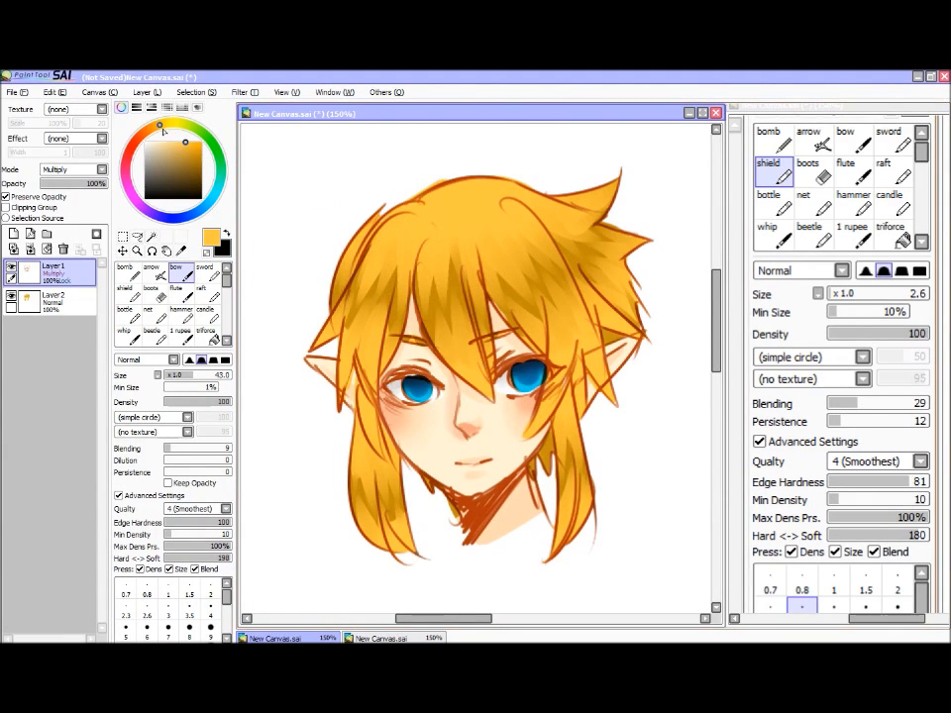
pyautogui.click(192, 147)
pyautogui.moveTo(386, 206); pyautogui.dragTo(351, 281)
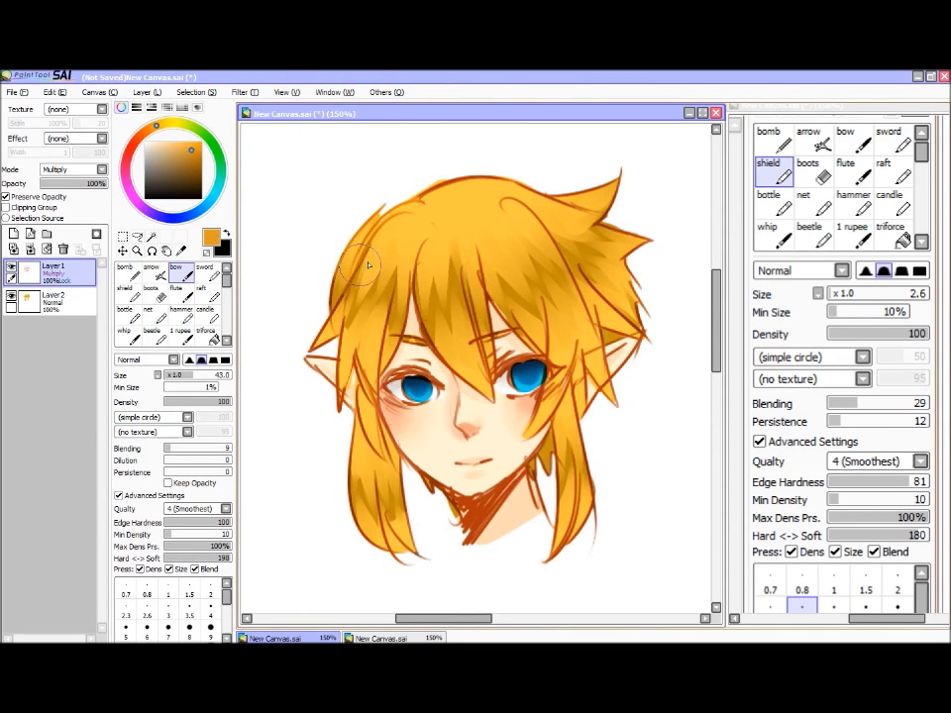
pyautogui.moveTo(321, 330)
pyautogui.mouseDown()
pyautogui.moveTo(349, 320)
pyautogui.moveTo(349, 388)
pyautogui.moveTo(364, 382)
pyautogui.moveTo(376, 543)
pyautogui.moveTo(352, 491)
pyautogui.moveTo(395, 538)
pyautogui.moveTo(400, 518)
pyautogui.moveTo(384, 445)
pyautogui.mouseUp()
pyautogui.moveTo(394, 263); pyautogui.dragTo(395, 368)
pyautogui.moveTo(410, 289); pyautogui.dragTo(424, 339)
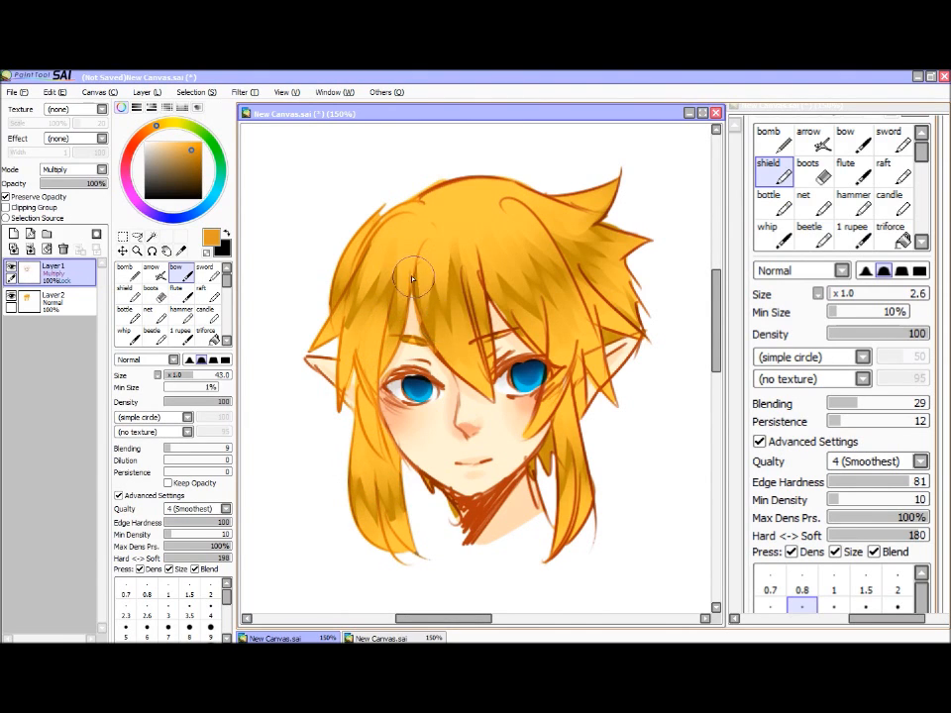
pyautogui.moveTo(482, 376)
pyautogui.mouseDown()
pyautogui.moveTo(479, 394)
pyautogui.moveTo(459, 191)
pyautogui.moveTo(544, 143)
pyautogui.moveTo(586, 313)
pyautogui.moveTo(611, 320)
pyautogui.moveTo(621, 414)
pyautogui.mouseUp()
pyautogui.moveTo(560, 322)
pyautogui.mouseDown()
pyautogui.moveTo(562, 380)
pyautogui.moveTo(522, 453)
pyautogui.moveTo(535, 302)
pyautogui.moveTo(525, 333)
pyautogui.moveTo(481, 280)
pyautogui.moveTo(495, 274)
pyautogui.moveTo(484, 236)
pyautogui.moveTo(573, 447)
pyautogui.moveTo(565, 436)
pyautogui.moveTo(556, 459)
pyautogui.moveTo(575, 349)
pyautogui.moveTo(543, 541)
pyautogui.mouseUp()
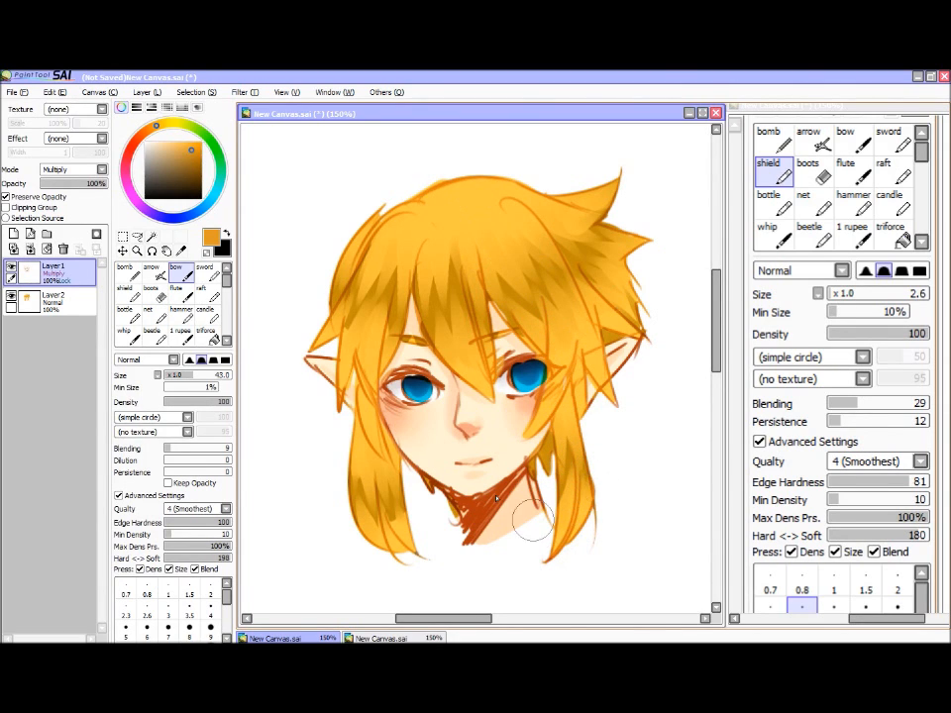
# Step: Tint the line art at the hair's outer edges and tips red-orange and the lines of the side locks green
pyautogui.click(133, 142)
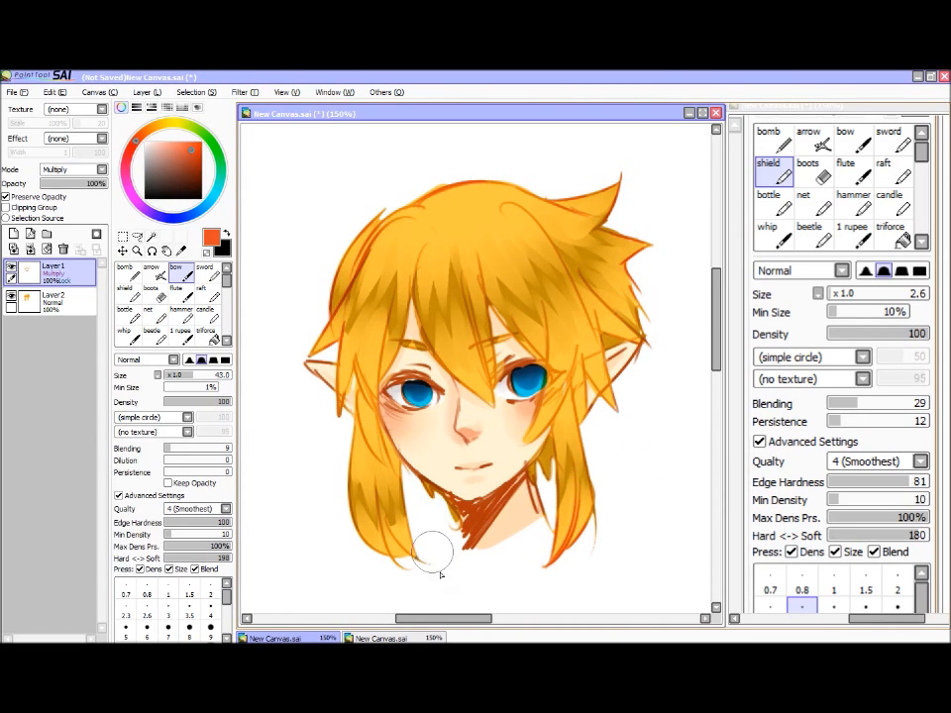
pyautogui.moveTo(175, 130); pyautogui.dragTo(199, 130)
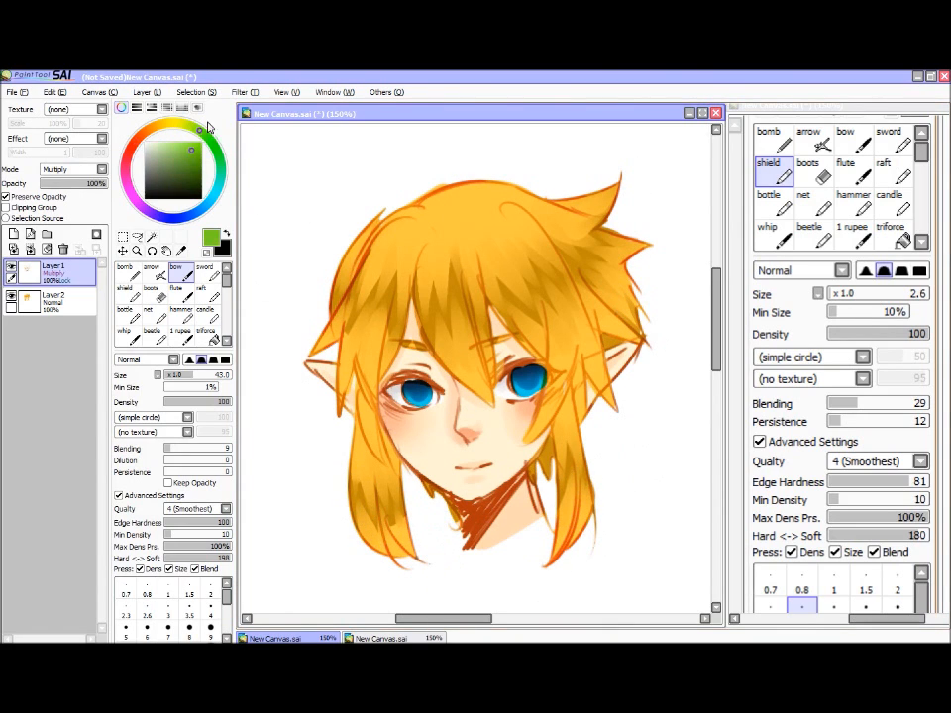
pyautogui.moveTo(372, 367); pyautogui.dragTo(356, 356)
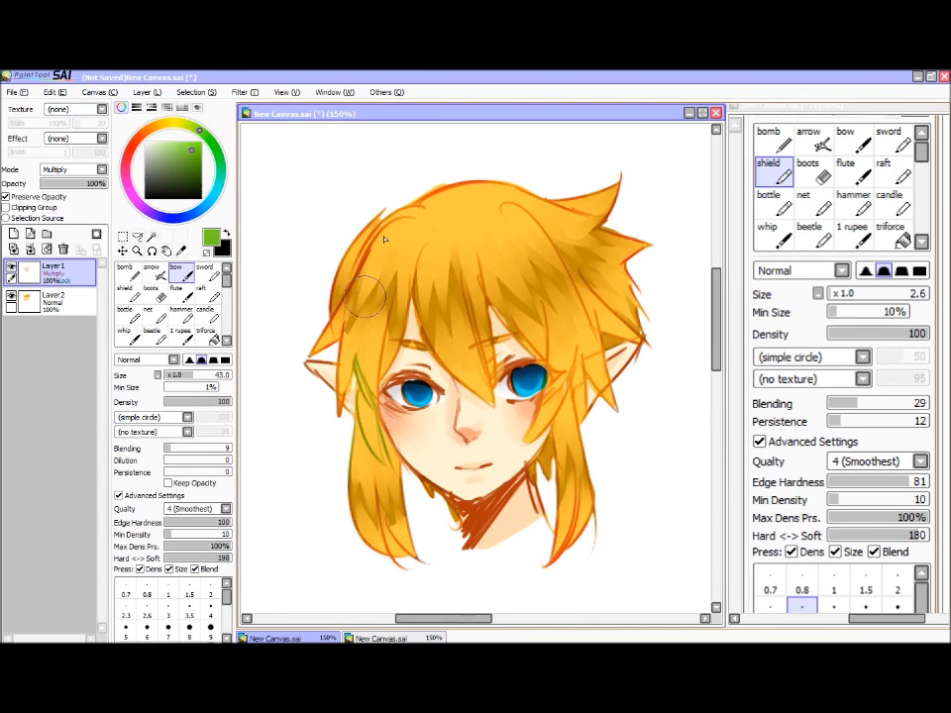
pyautogui.moveTo(545, 461)
pyautogui.mouseDown()
pyautogui.moveTo(577, 390)
pyautogui.moveTo(598, 386)
pyautogui.mouseUp()
pyautogui.moveTo(514, 350); pyautogui.dragTo(502, 331)
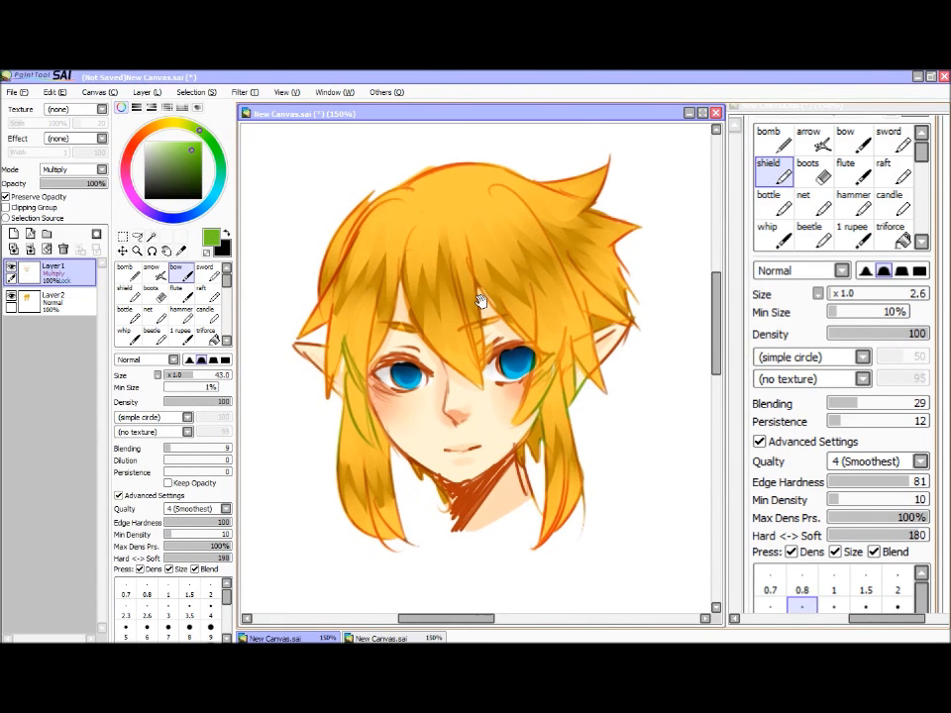
# Step: Recolour the facial, ear and neck outlines a lighter orange, reducing the bow brush to size 25 for the neck
pyautogui.rightClick(459, 413)
pyautogui.click(178, 151)
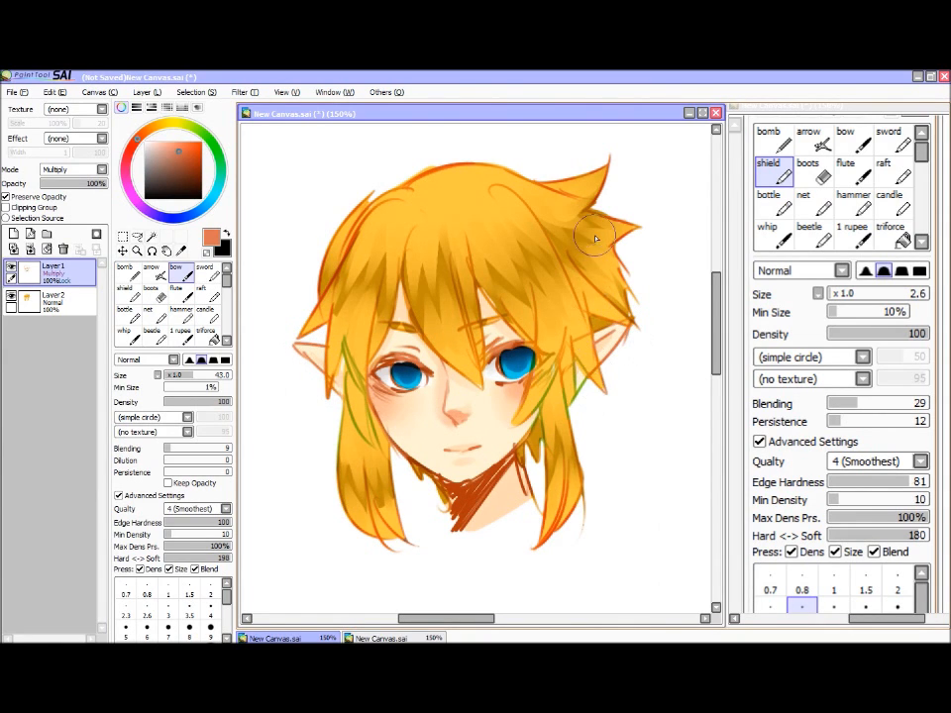
pyautogui.press('[')
pyautogui.press('[')
pyautogui.press('[')
pyautogui.press('[')
pyautogui.press('[')
pyautogui.press('[')
pyautogui.press('[')
pyautogui.press(']')
pyautogui.press(']')
pyautogui.press(']')
pyautogui.moveTo(524, 477); pyautogui.dragTo(530, 505)
# Step: Recolour the hatched neck shadow dark brown with the bow brush at size 30, using a darkened version of its sampled colour
pyautogui.rightClick(471, 491)
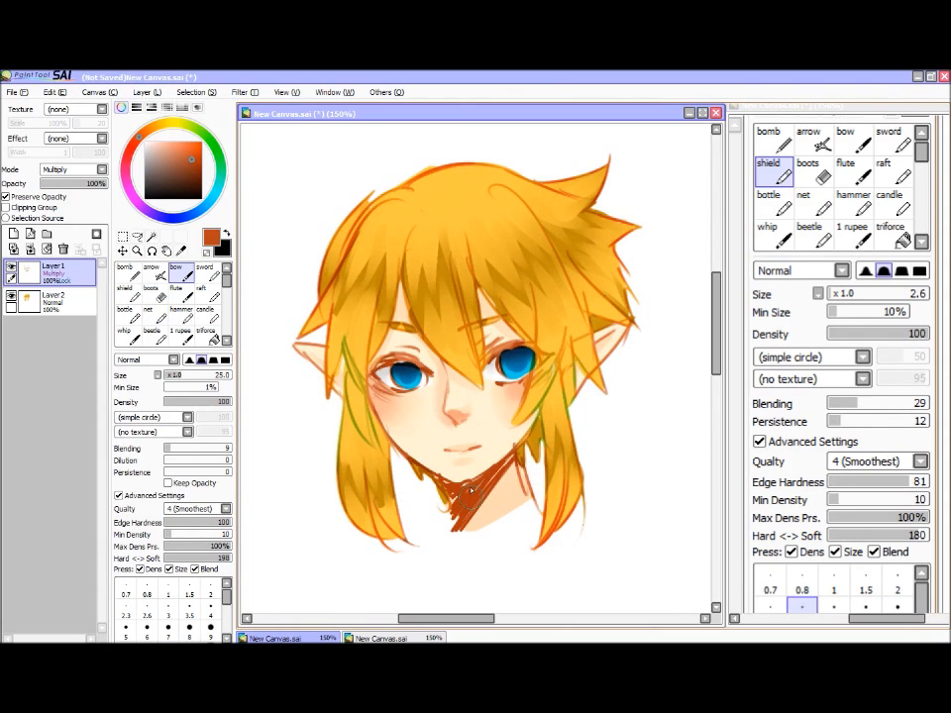
pyautogui.click(186, 174)
pyautogui.press(']')
pyautogui.press(']')
pyautogui.press(']')
pyautogui.press('[')
pyautogui.press('[')
# Step: Recolour the lashes and outlines of both eyes black with the bow brush at size 13
pyautogui.moveTo(163, 183)
pyautogui.mouseDown()
pyautogui.moveTo(158, 170)
pyautogui.moveTo(145, 197)
pyautogui.mouseUp()
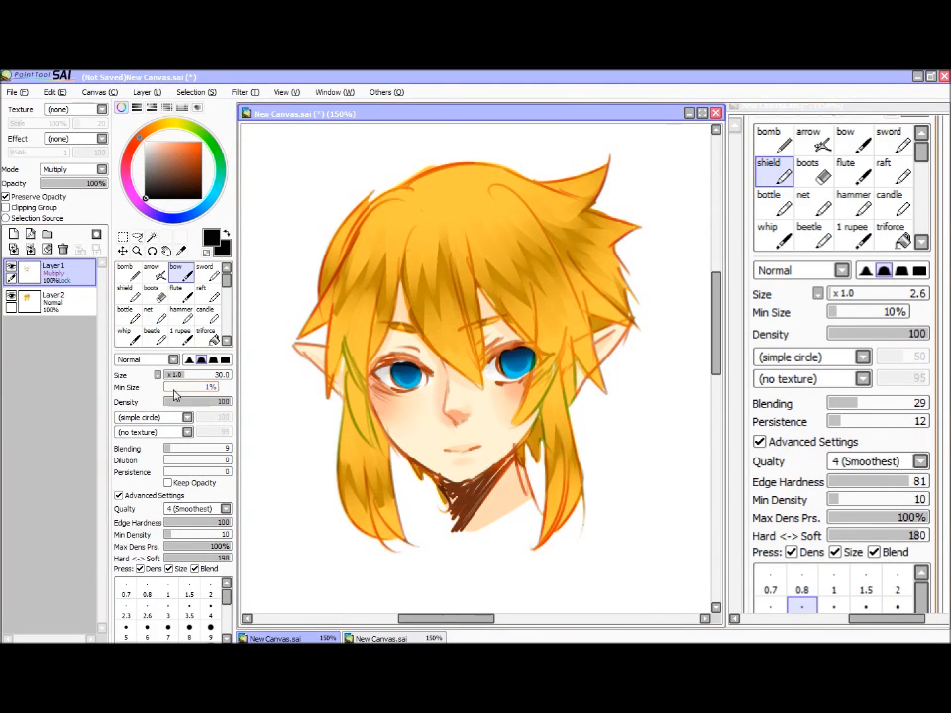
pyautogui.click(172, 376)
pyautogui.moveTo(430, 373)
pyautogui.mouseDown()
pyautogui.moveTo(394, 373)
pyautogui.moveTo(400, 360)
pyautogui.moveTo(375, 377)
pyautogui.mouseUp()
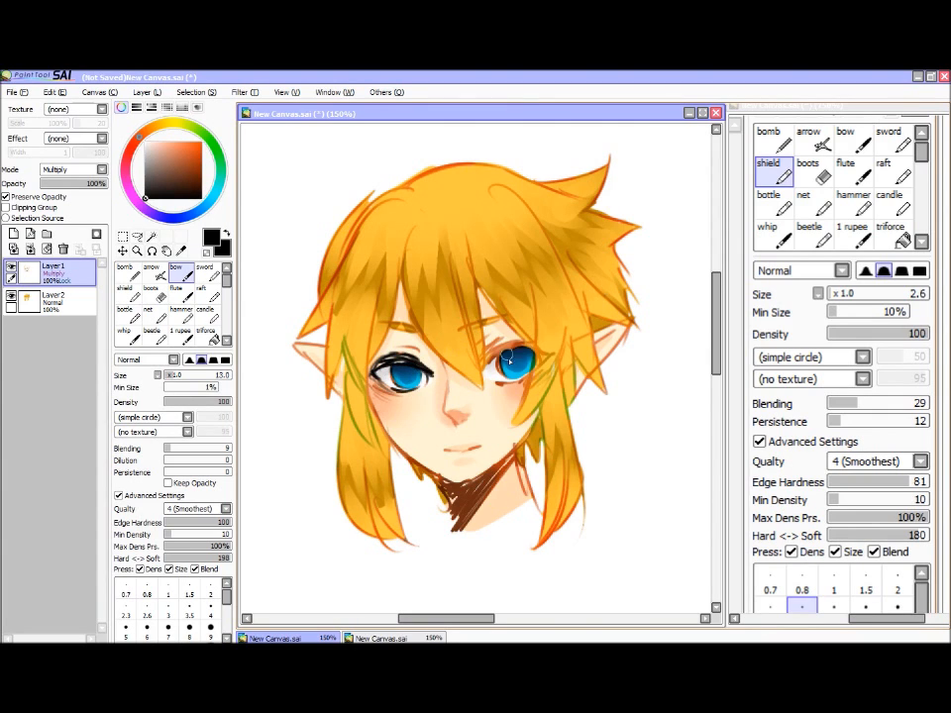
pyautogui.press('space')
pyautogui.moveTo(517, 360); pyautogui.dragTo(515, 365)
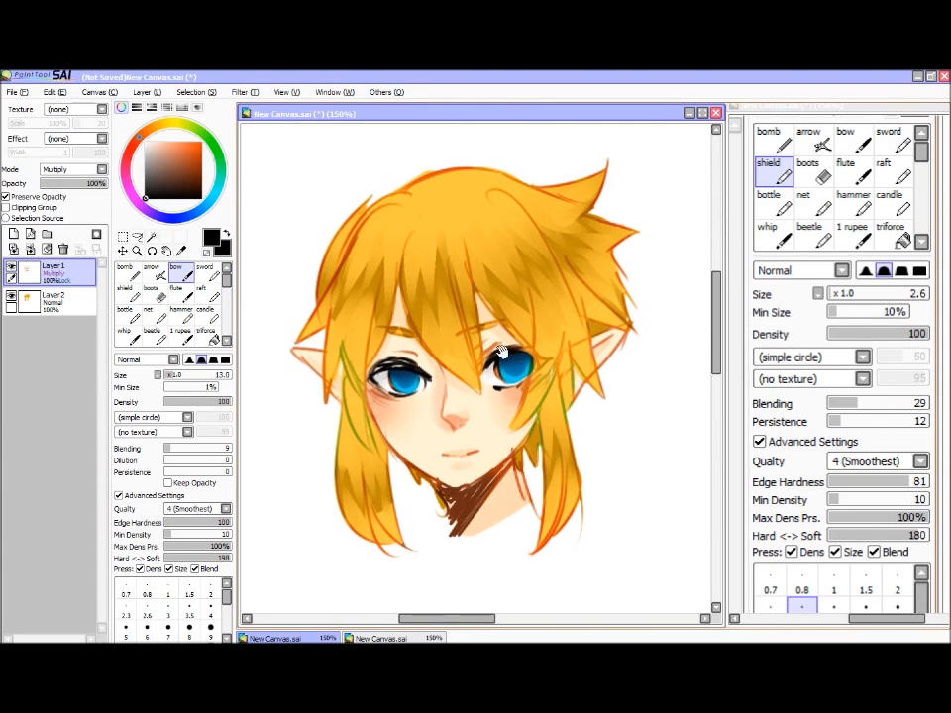
# Step: Recolour the line art of the irises with a saturated blue based on the sampled eye colour
pyautogui.keyDown('alt'); pyautogui.click(414, 389); pyautogui.keyUp('alt')
pyautogui.click(201, 159)
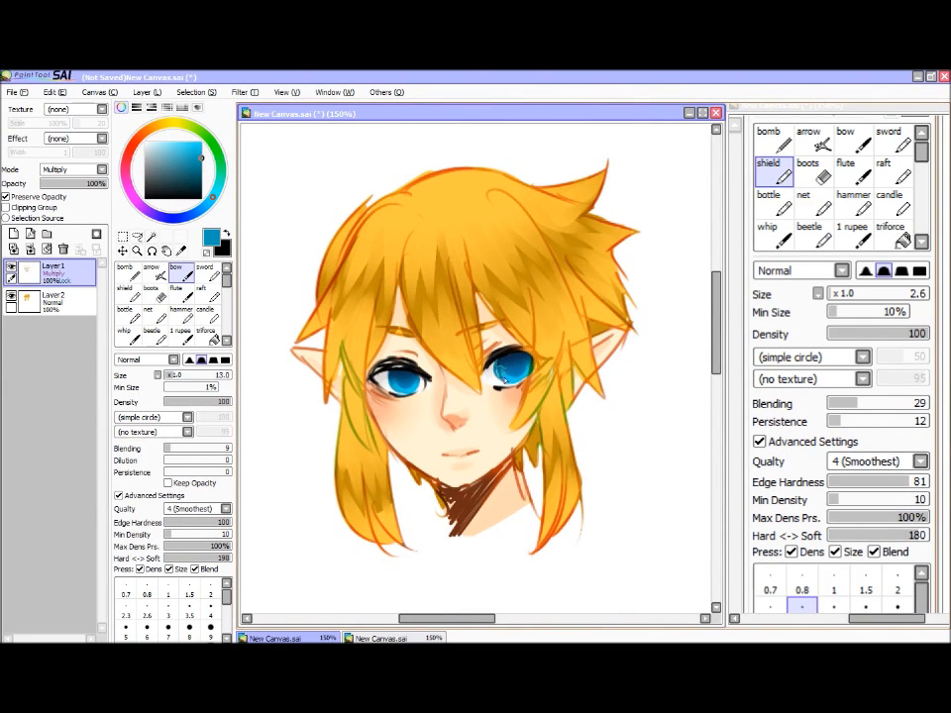
pyautogui.moveTo(513, 387); pyautogui.dragTo(485, 359)
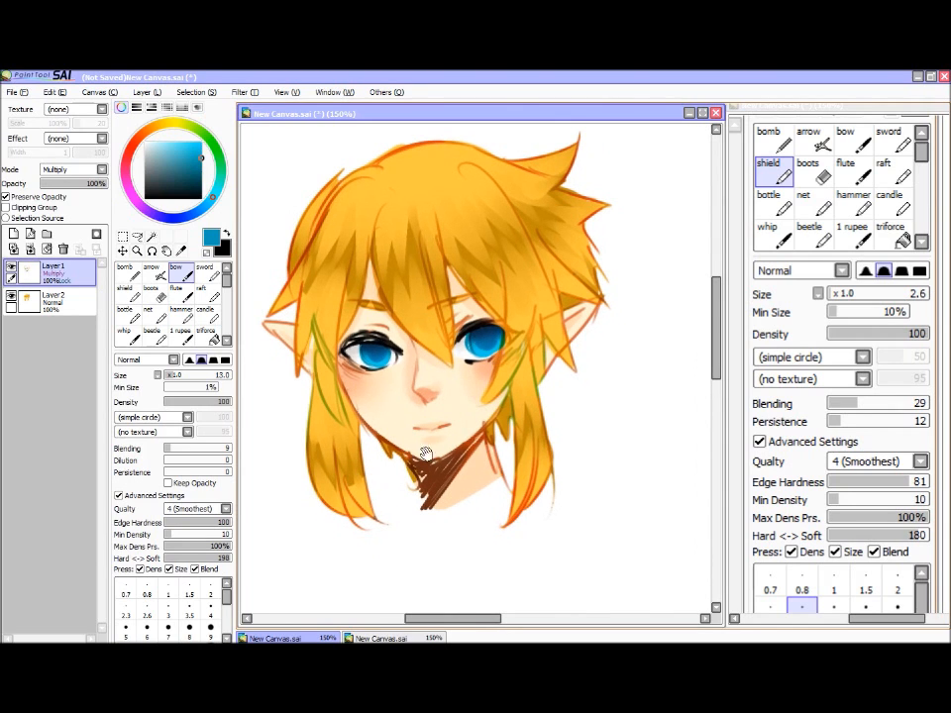
pyautogui.scroll(-1, 420, 461)
pyautogui.scroll(1, 407, 440)
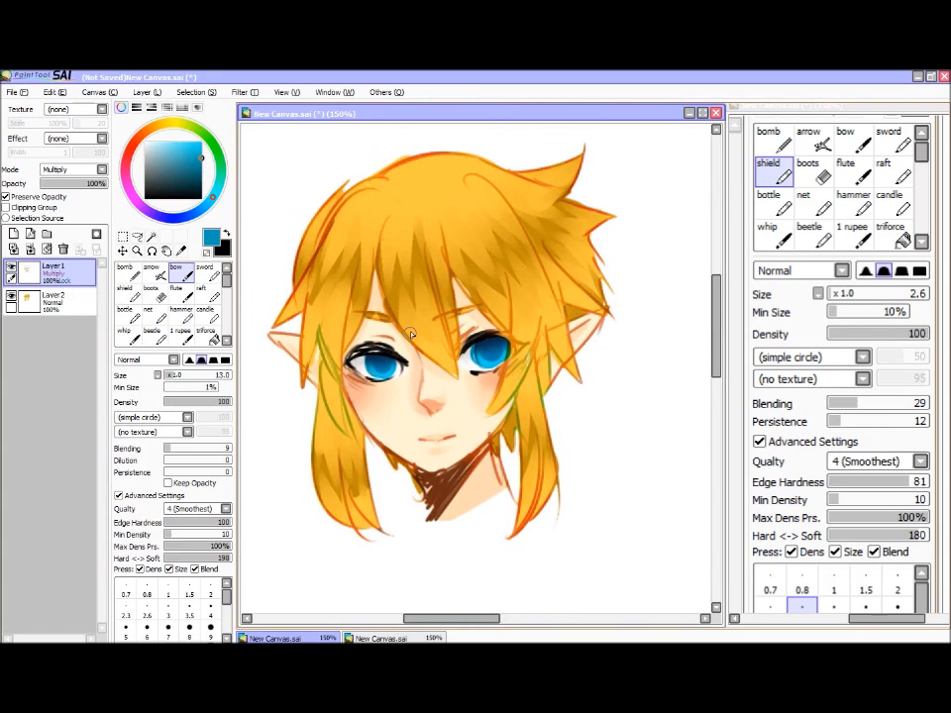
# Step: Merge Layer1 down into Layer2 and fill out the upper eyelashes in black with the bottle brush at size 3
pyautogui.click(32, 250)
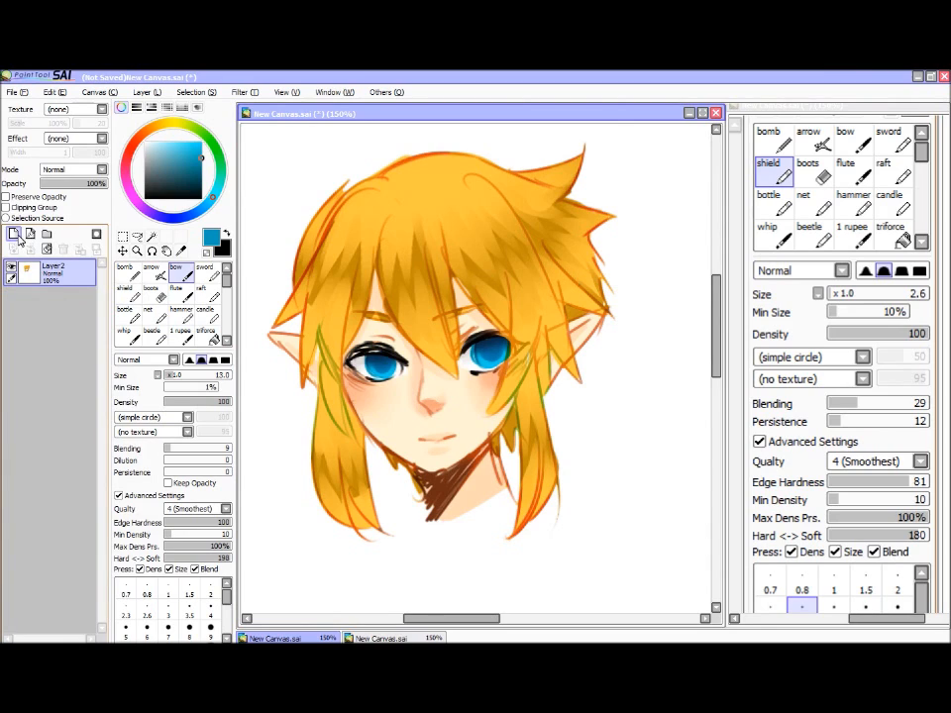
pyautogui.moveTo(174, 172); pyautogui.dragTo(136, 249)
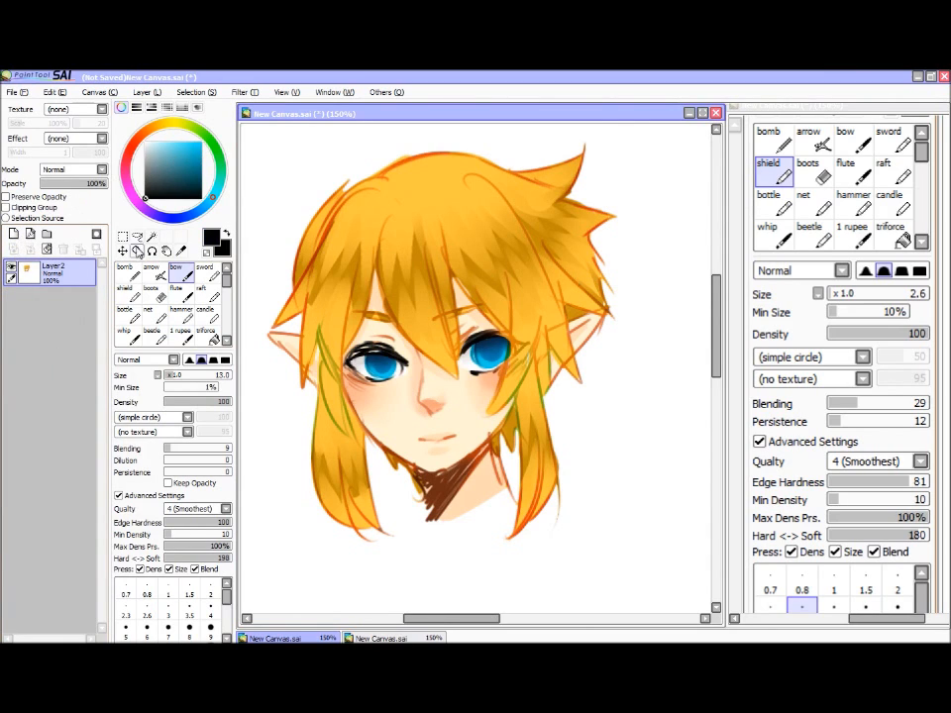
pyautogui.click(130, 315)
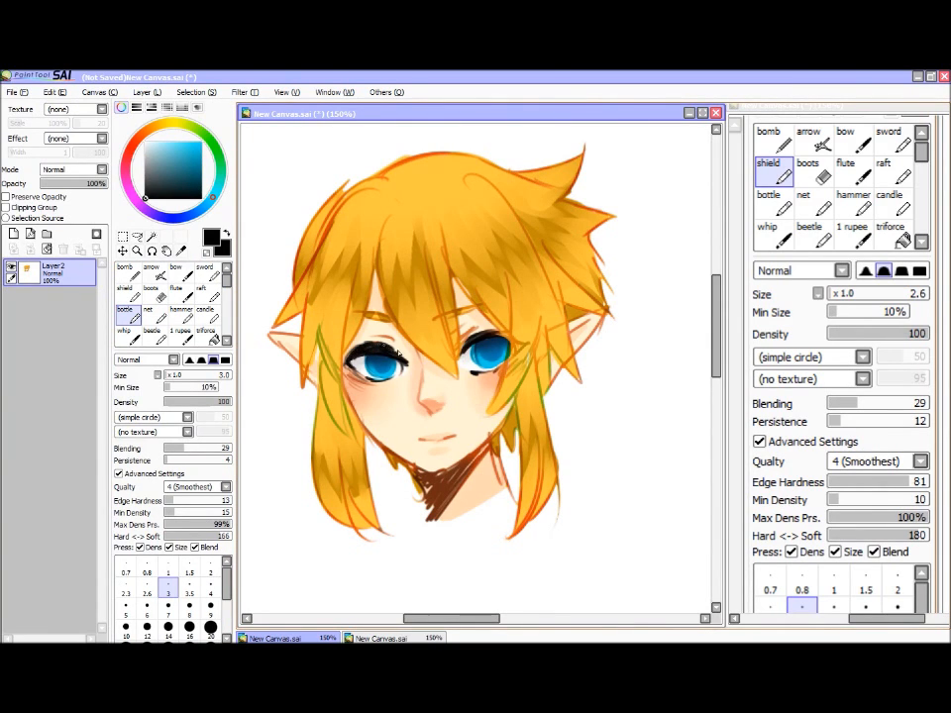
# Step: Touch up the hair beside the right-hand eye in orange and red-orange, and refine the eye outlines with the sampled near-black
pyautogui.click(148, 130)
pyautogui.click(198, 151)
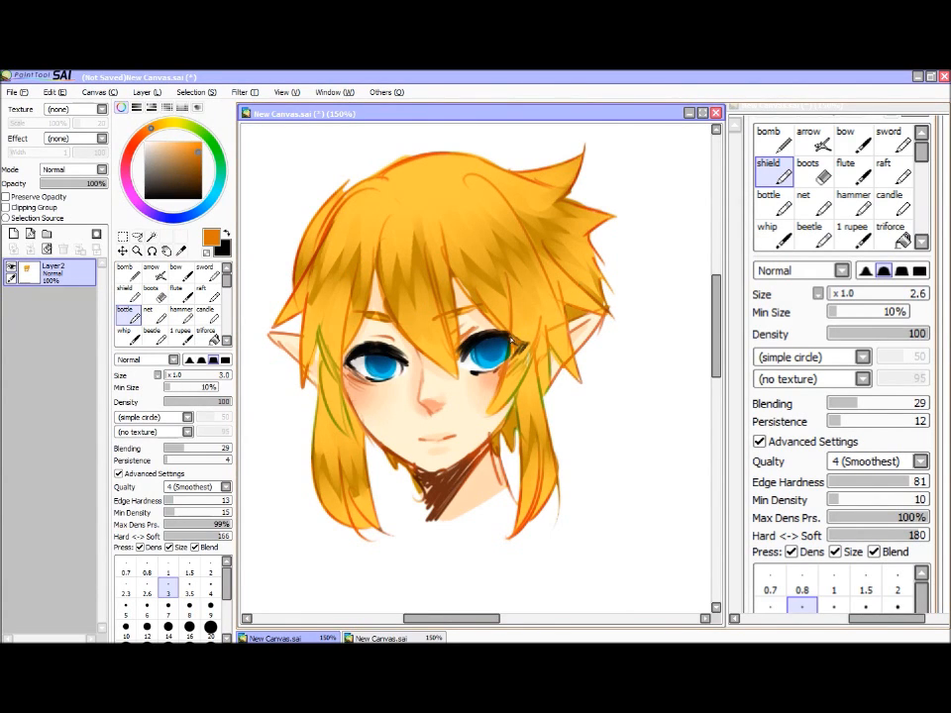
pyautogui.click(202, 155)
pyautogui.click(140, 136)
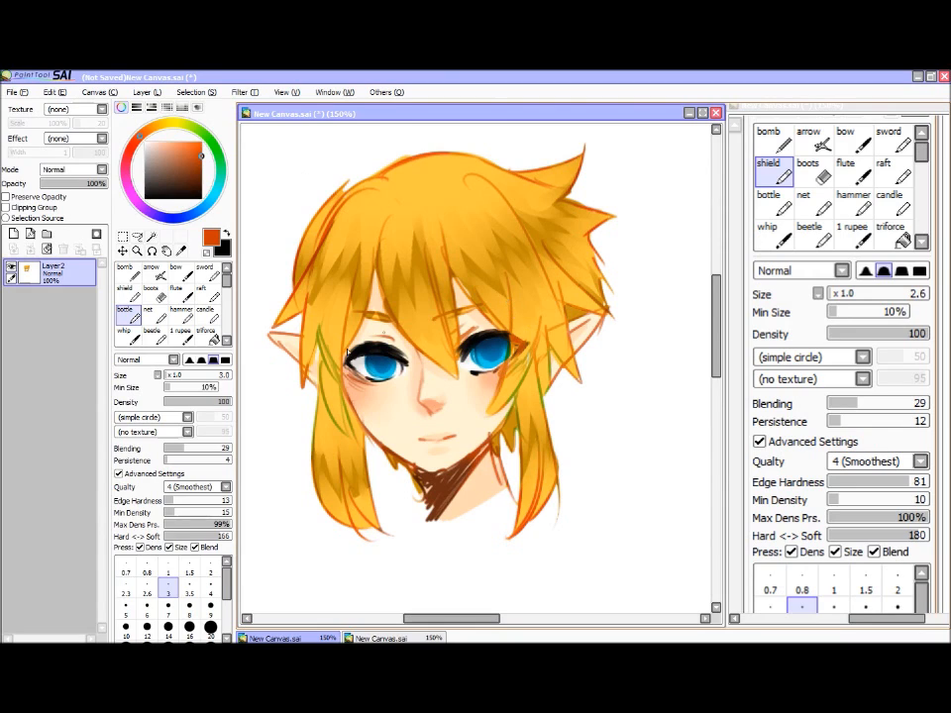
pyautogui.keyDown('alt'); pyautogui.click(491, 344); pyautogui.keyUp('alt')
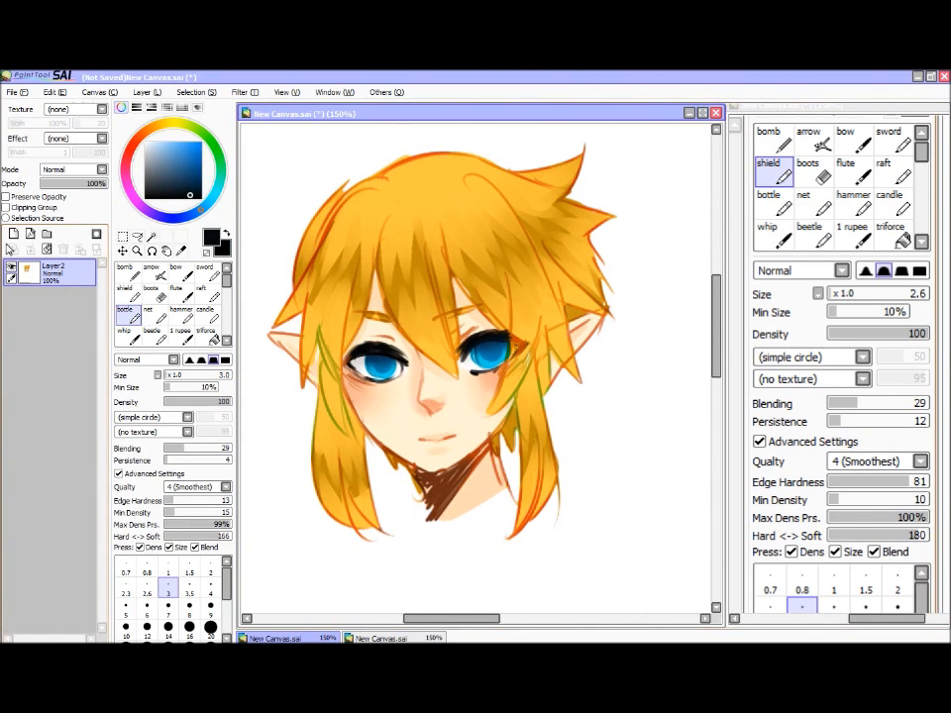
# Step: Add a new layer and paint short white highlight strokes across the hair with the bow brush at size 3
pyautogui.click(12, 233)
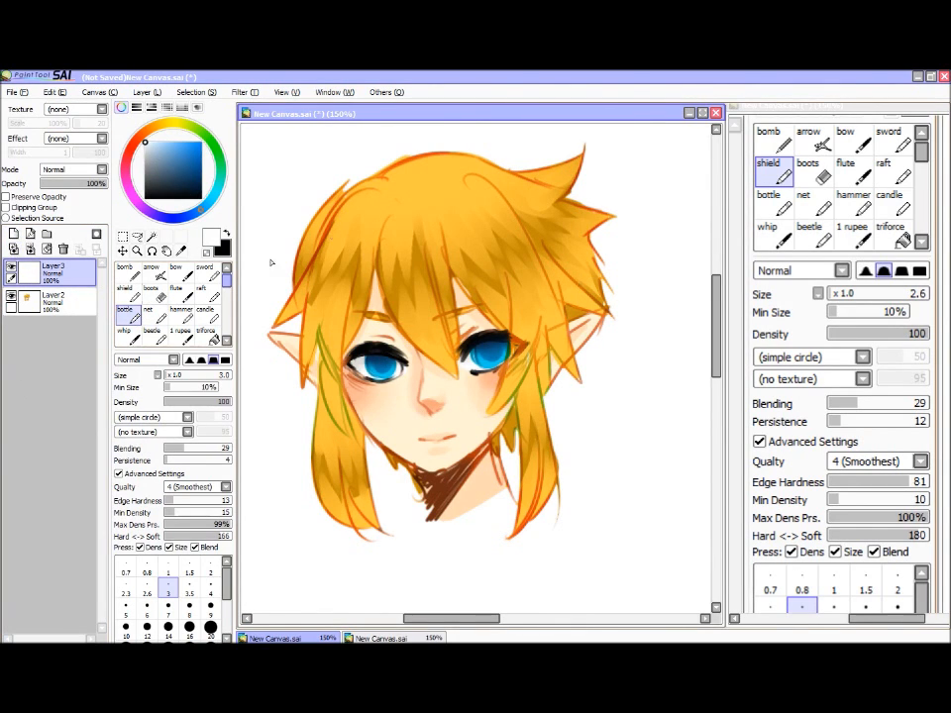
pyautogui.click(181, 273)
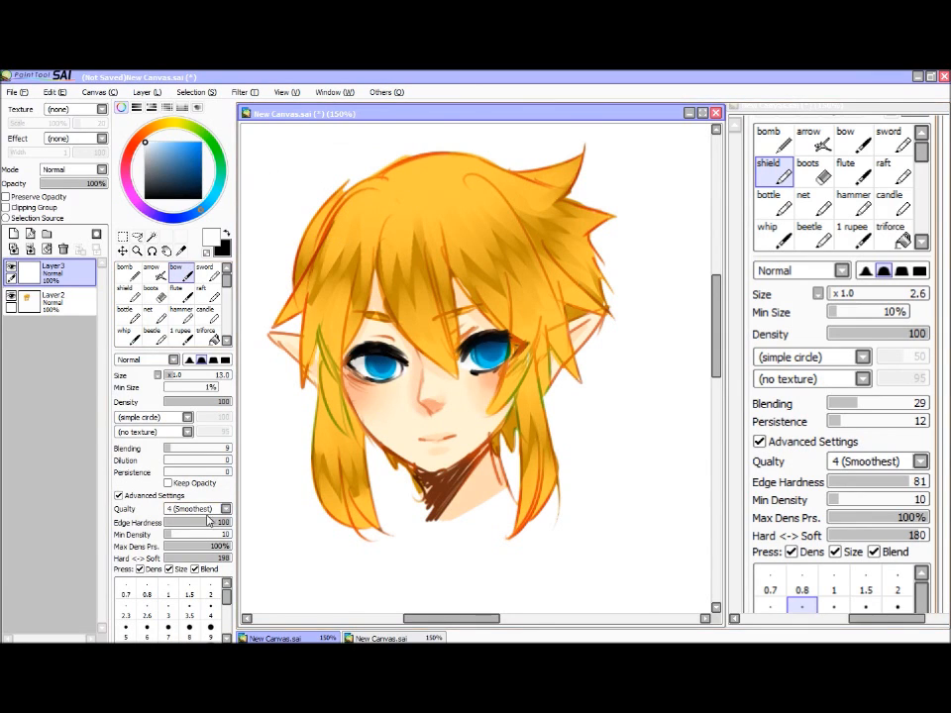
pyautogui.click(169, 602)
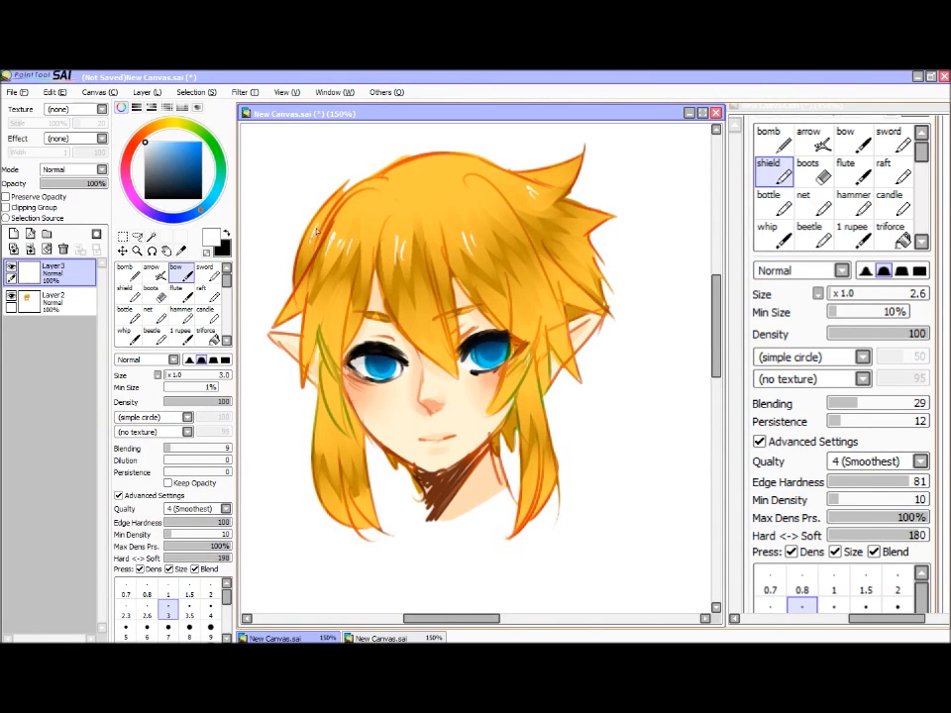
pyautogui.moveTo(357, 272); pyautogui.dragTo(359, 268)
# Step: Add white highlights to both eyes and the lower lip with the bottle brush at size 3
pyautogui.click(125, 311)
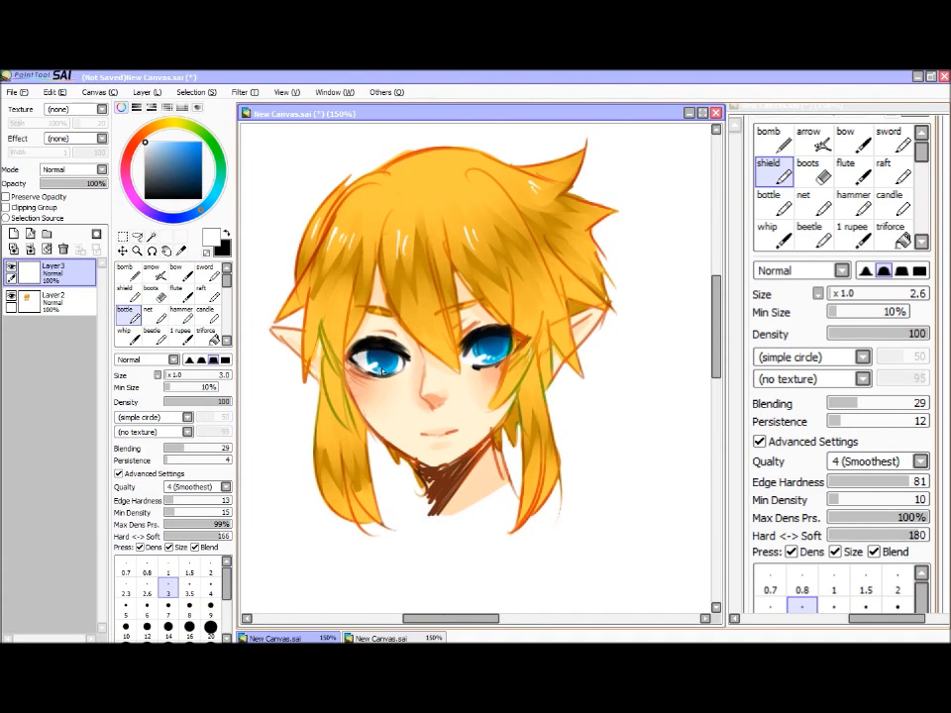
pyautogui.moveTo(406, 325); pyautogui.dragTo(398, 319)
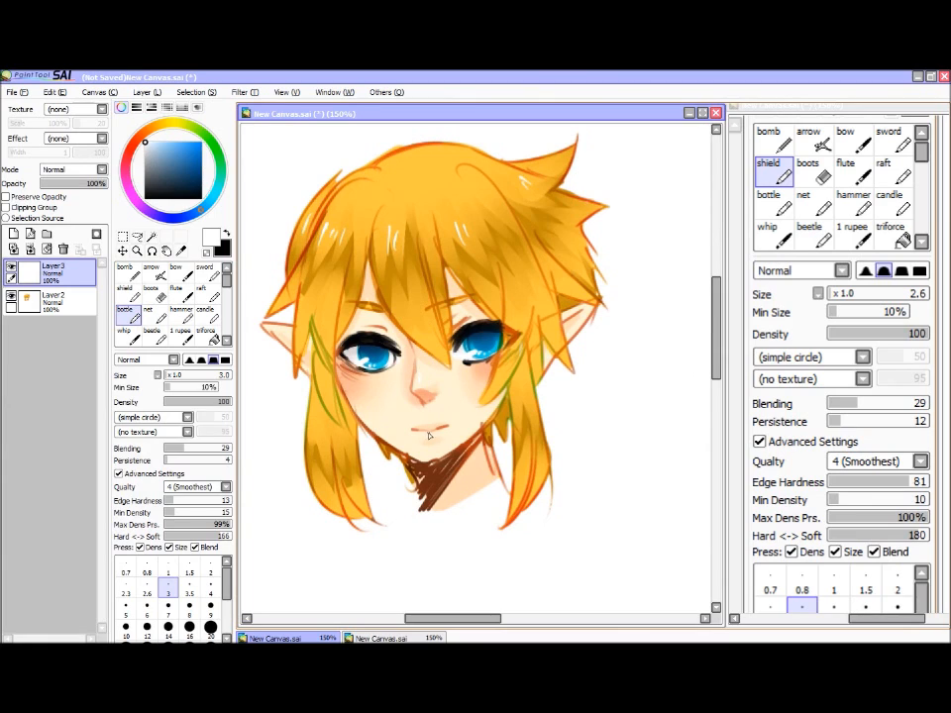
pyautogui.moveTo(445, 378); pyautogui.dragTo(441, 384)
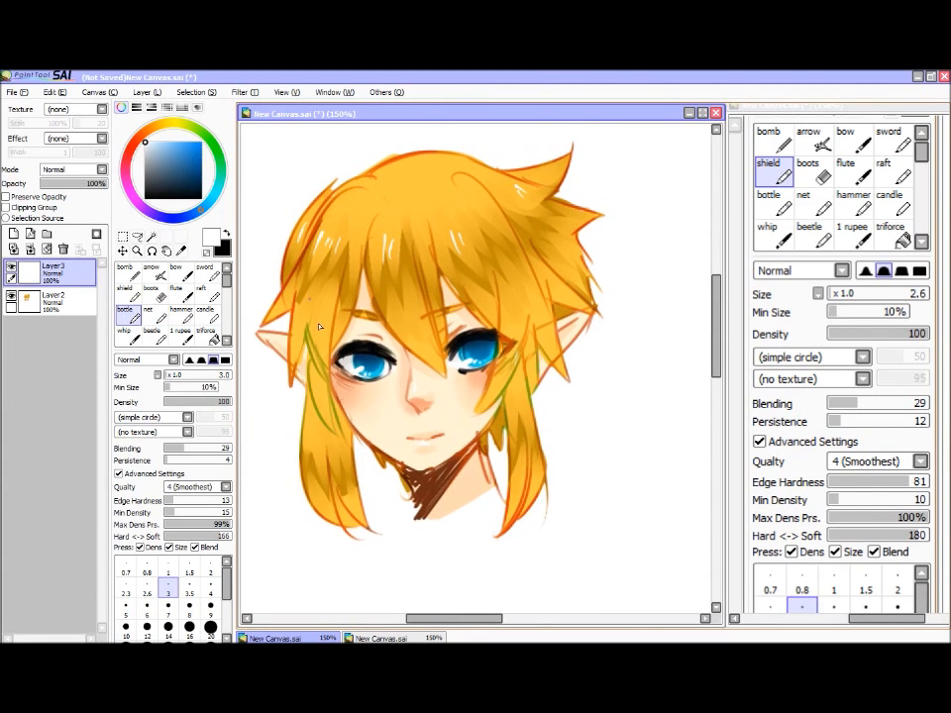
# Step: Draw long thin white highlight strands along the side locks, the fringe and the hair beside the ears
pyautogui.moveTo(290, 337); pyautogui.dragTo(296, 394)
pyautogui.moveTo(307, 344)
pyautogui.mouseDown()
pyautogui.moveTo(342, 291)
pyautogui.moveTo(330, 368)
pyautogui.moveTo(357, 273)
pyautogui.moveTo(398, 249)
pyautogui.moveTo(372, 287)
pyautogui.moveTo(428, 364)
pyautogui.mouseUp()
pyautogui.moveTo(401, 306)
pyautogui.mouseDown()
pyautogui.moveTo(449, 381)
pyautogui.moveTo(415, 273)
pyautogui.moveTo(445, 356)
pyautogui.mouseUp()
pyautogui.moveTo(434, 260)
pyautogui.mouseDown()
pyautogui.moveTo(500, 353)
pyautogui.moveTo(479, 433)
pyautogui.mouseUp()
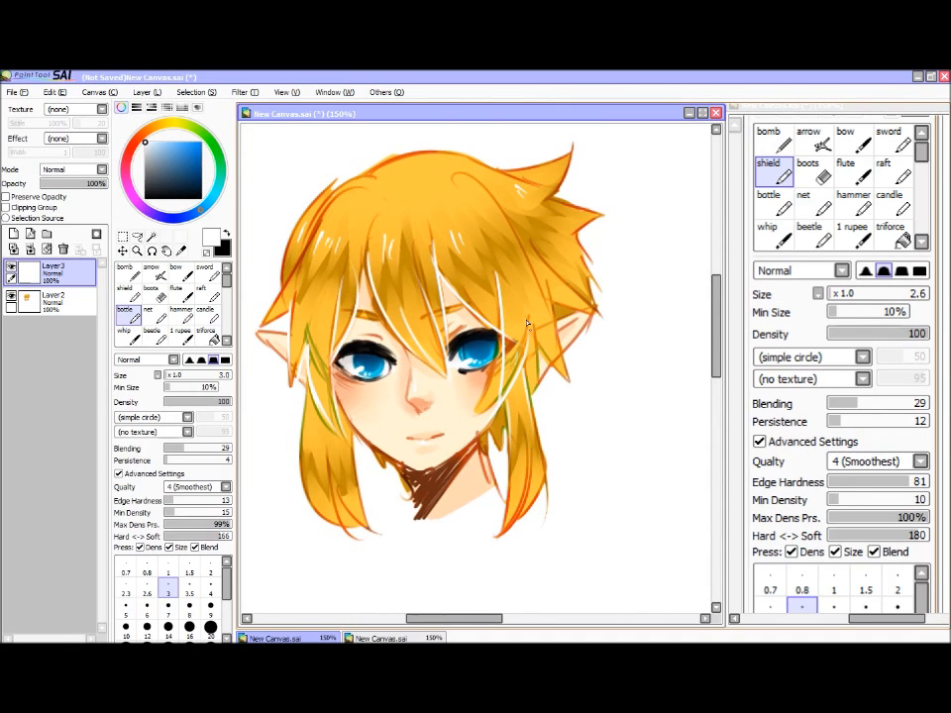
pyautogui.moveTo(533, 273)
pyautogui.mouseDown()
pyautogui.moveTo(575, 311)
pyautogui.moveTo(596, 311)
pyautogui.mouseUp()
pyautogui.moveTo(543, 294); pyautogui.dragTo(551, 316)
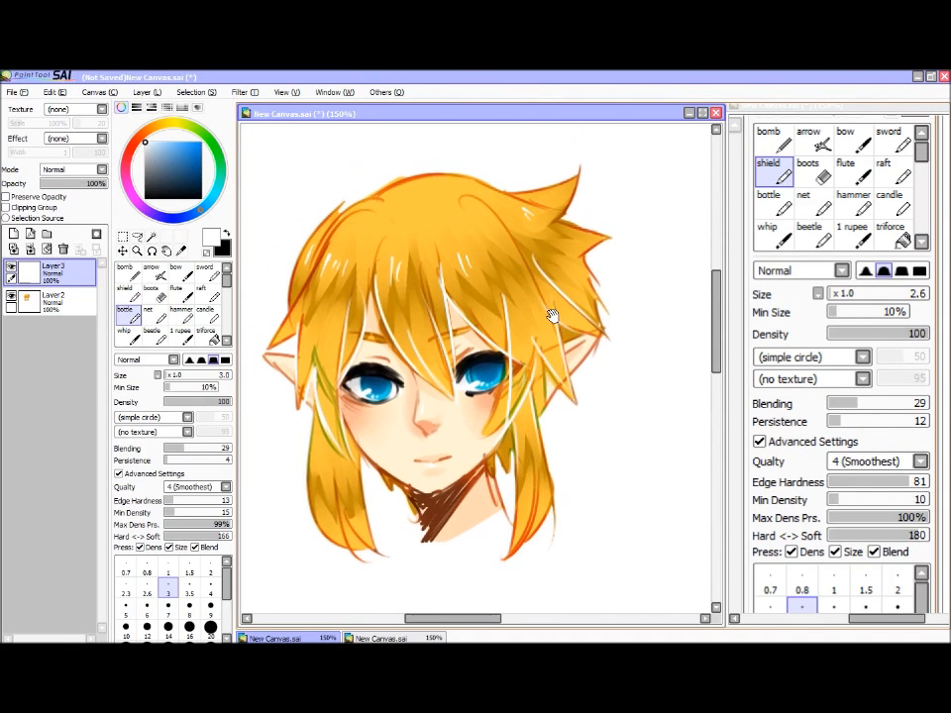
# Step: Paint white highlights along the jawline and around both eyes
pyautogui.moveTo(360, 452)
pyautogui.mouseDown()
pyautogui.moveTo(434, 490)
pyautogui.moveTo(415, 481)
pyautogui.moveTo(483, 444)
pyautogui.moveTo(452, 488)
pyautogui.moveTo(485, 456)
pyautogui.mouseUp()
pyautogui.moveTo(507, 395); pyautogui.dragTo(511, 407)
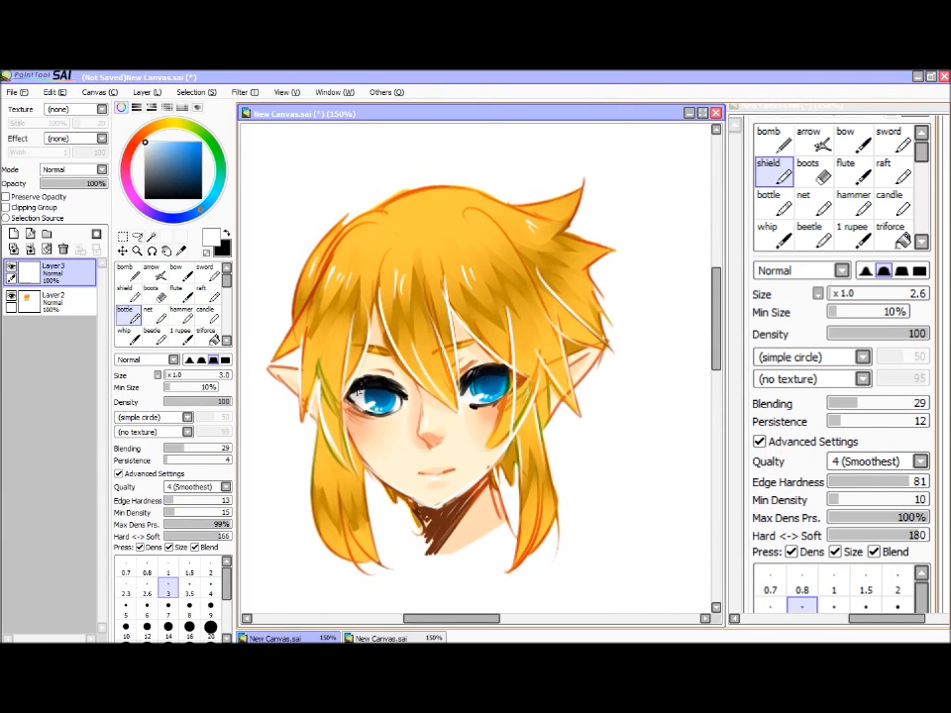
pyautogui.moveTo(419, 354); pyautogui.dragTo(411, 349)
pyautogui.moveTo(486, 359); pyautogui.dragTo(500, 361)
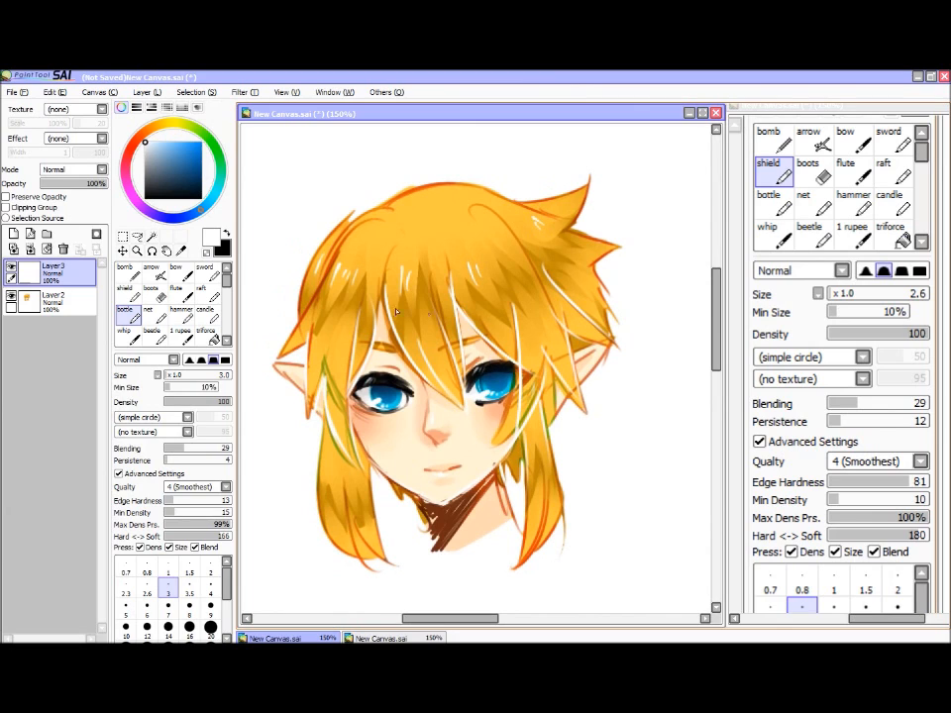
# Step: Merge the white highlight layer down into Layer2 and place a new layer above it as a clipping group
pyautogui.click(31, 249)
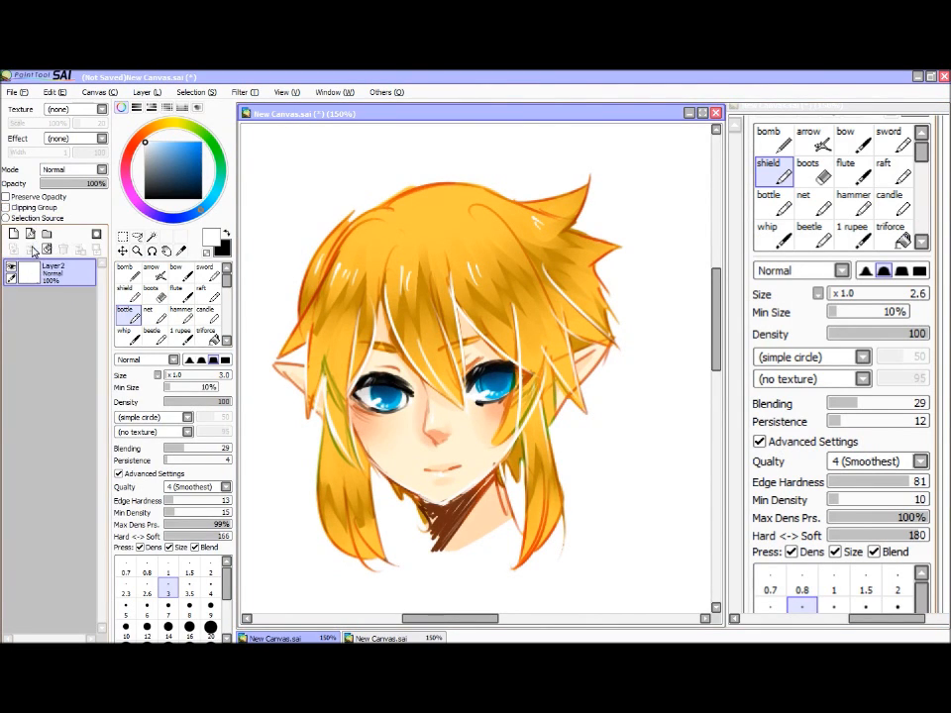
pyautogui.hotkey('ctrl', 'z')
pyautogui.click(21, 210)
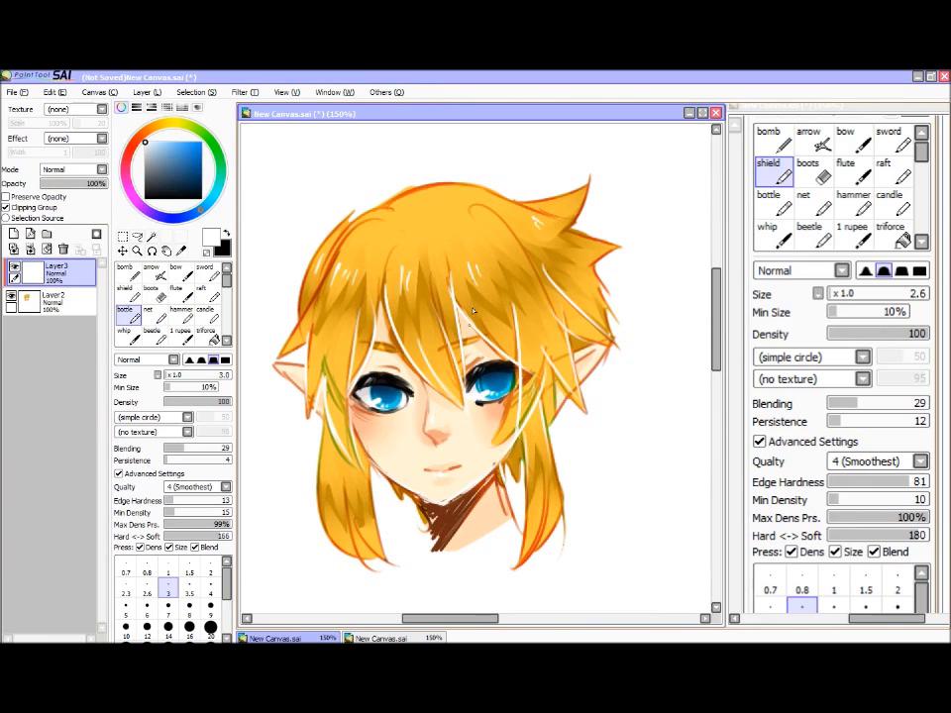
# Step: Set the arrow airbrush to size 500 and change the clipped Layer3's blending mode to Overlay
pyautogui.scroll(-1, 445, 440)
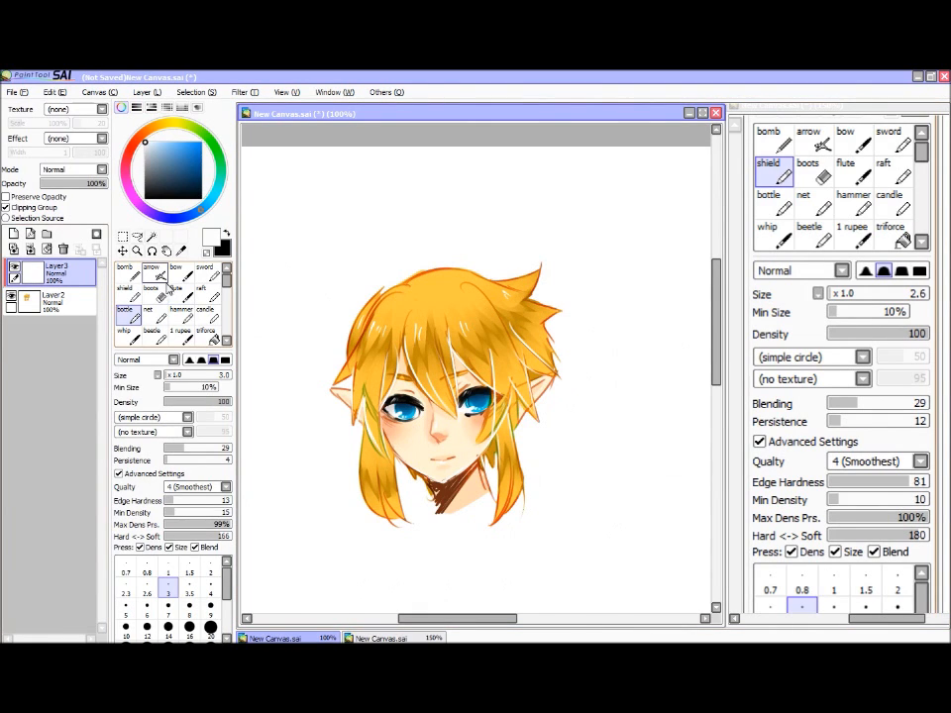
pyautogui.click(158, 274)
pyautogui.moveTo(208, 374); pyautogui.dragTo(217, 375)
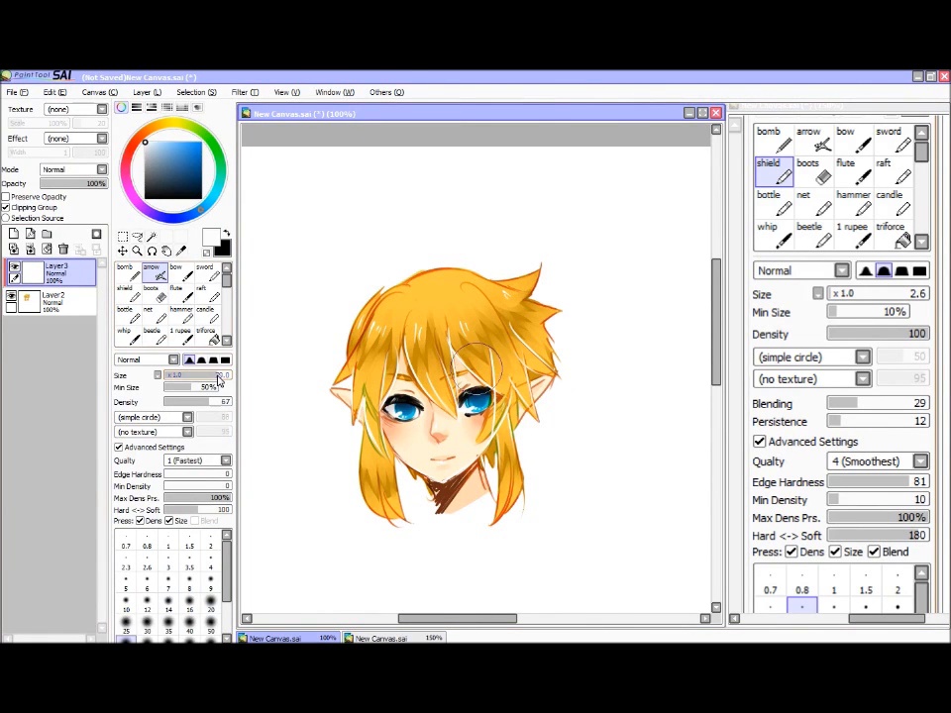
pyautogui.scroll(-3, 182, 633)
pyautogui.click(171, 631)
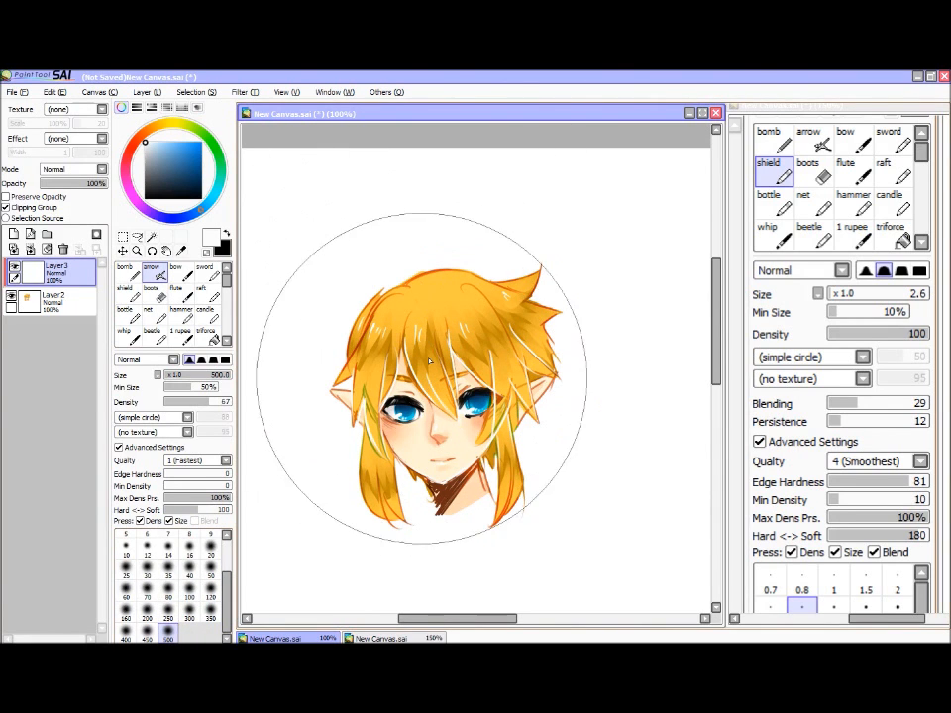
pyautogui.click(73, 174)
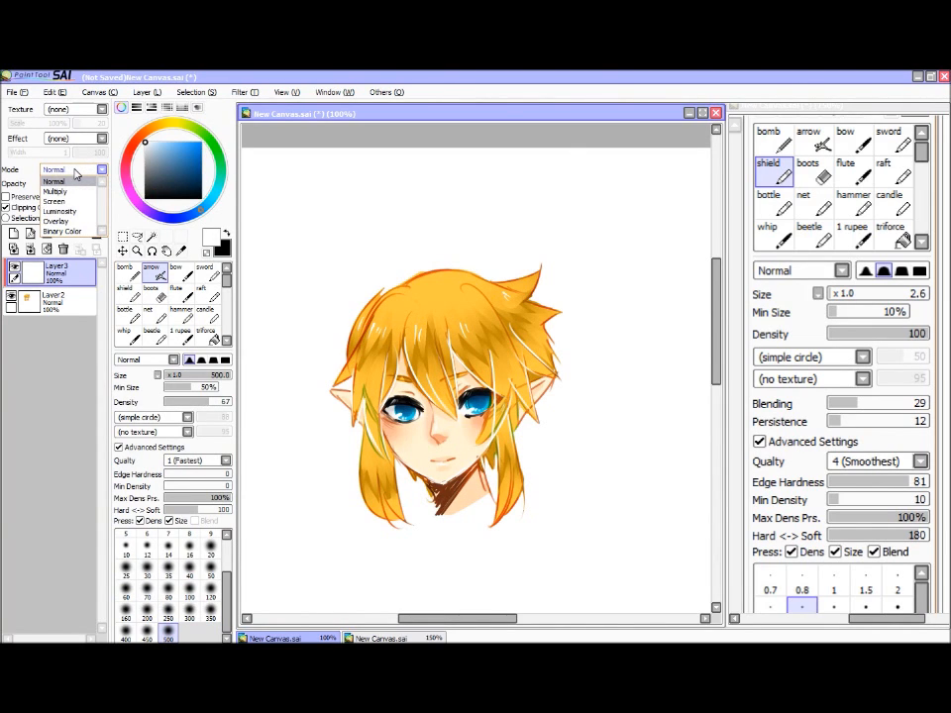
pyautogui.click(77, 221)
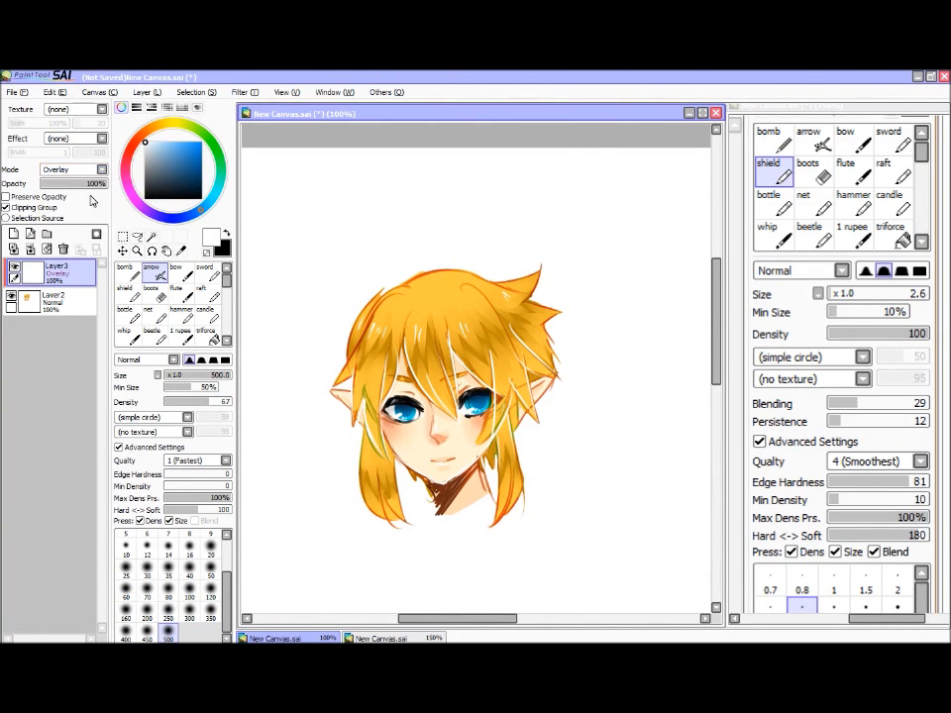
# Step: Try airbrushing a warm orange-red glow over the face and hair on the Overlay layer, and undo it
pyautogui.click(174, 144)
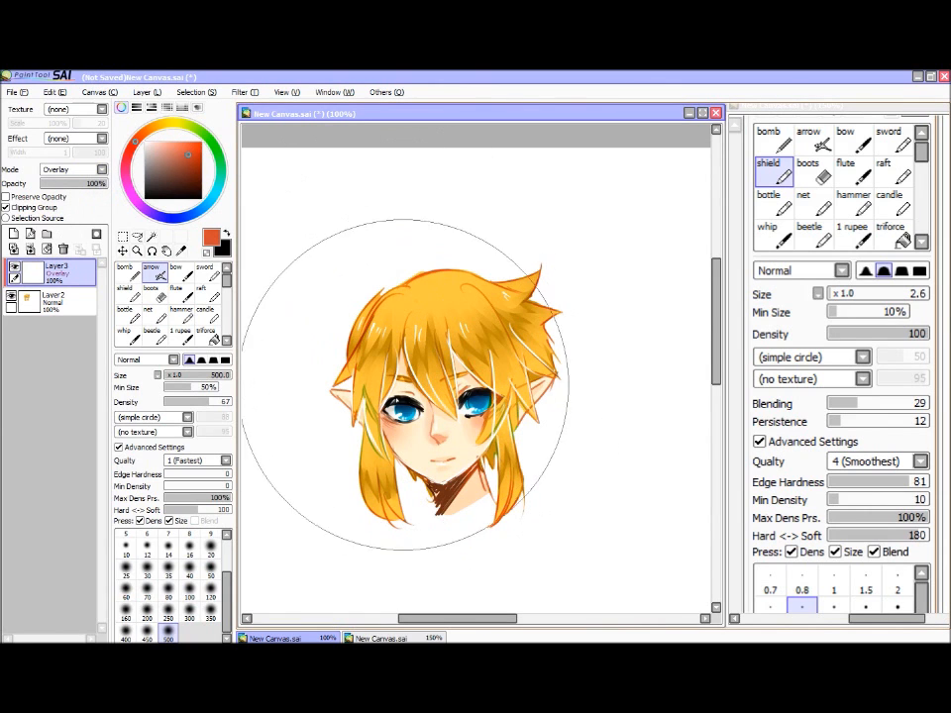
pyautogui.moveTo(440, 475)
pyautogui.mouseDown()
pyautogui.moveTo(505, 401)
pyautogui.moveTo(499, 375)
pyautogui.moveTo(401, 391)
pyautogui.moveTo(588, 394)
pyautogui.mouseUp()
pyautogui.press('[')
pyautogui.press('[')
pyautogui.press('[')
pyautogui.press('[')
pyautogui.press('[')
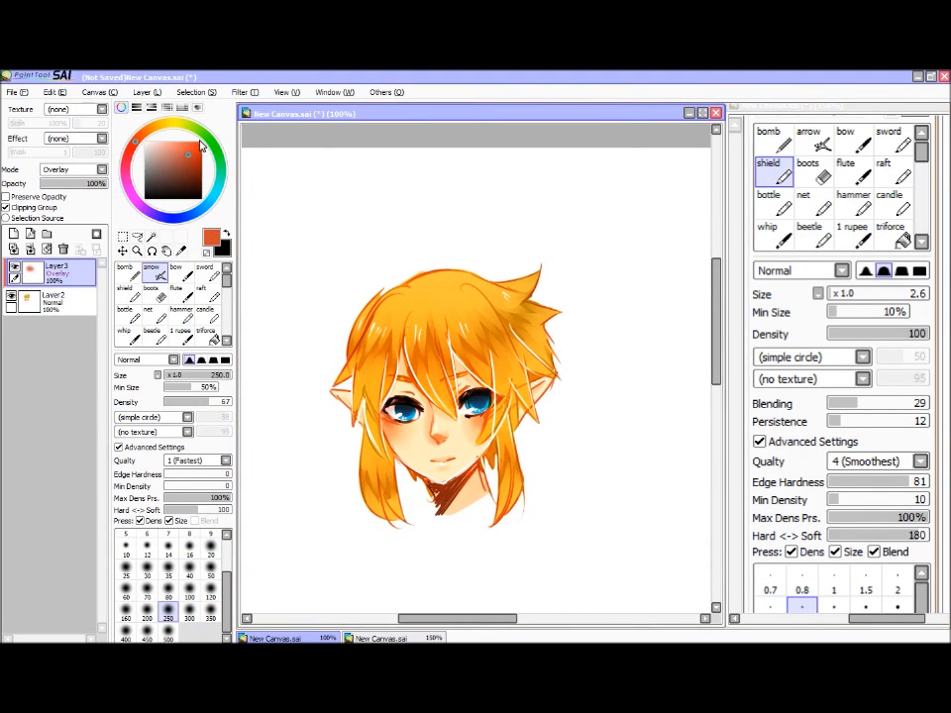
pyautogui.hotkey('ctrl', 'z')
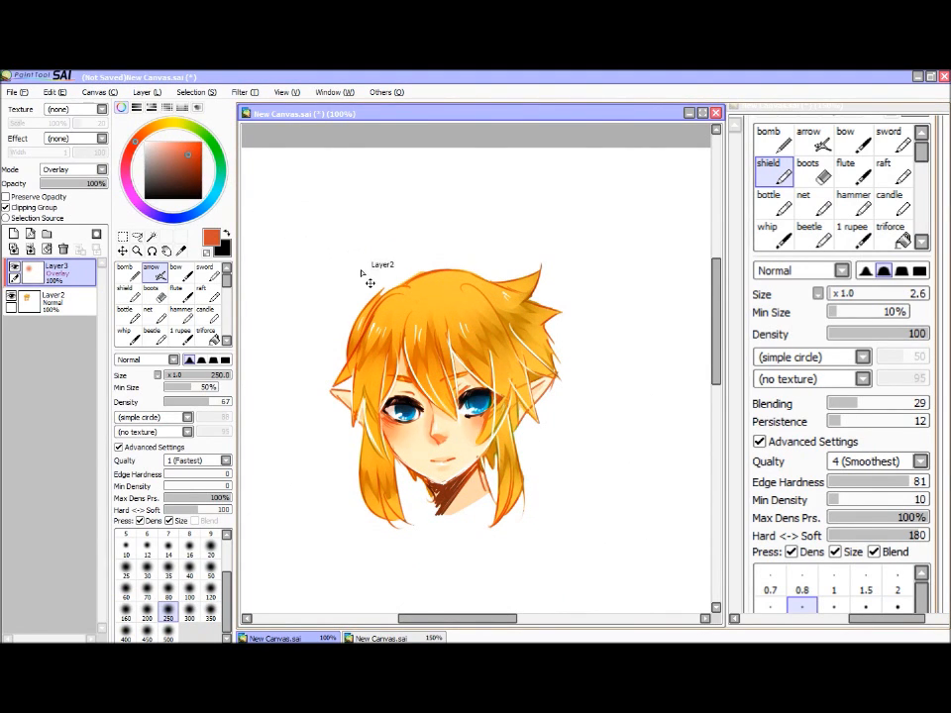
pyautogui.hotkey('ctrl', 'z')
# Step: Airbrush light orange and dark brown over the head on the Overlay layer at size 300, and merge it down into Layer2
pyautogui.click(145, 133)
pyautogui.moveTo(161, 145); pyautogui.dragTo(170, 130)
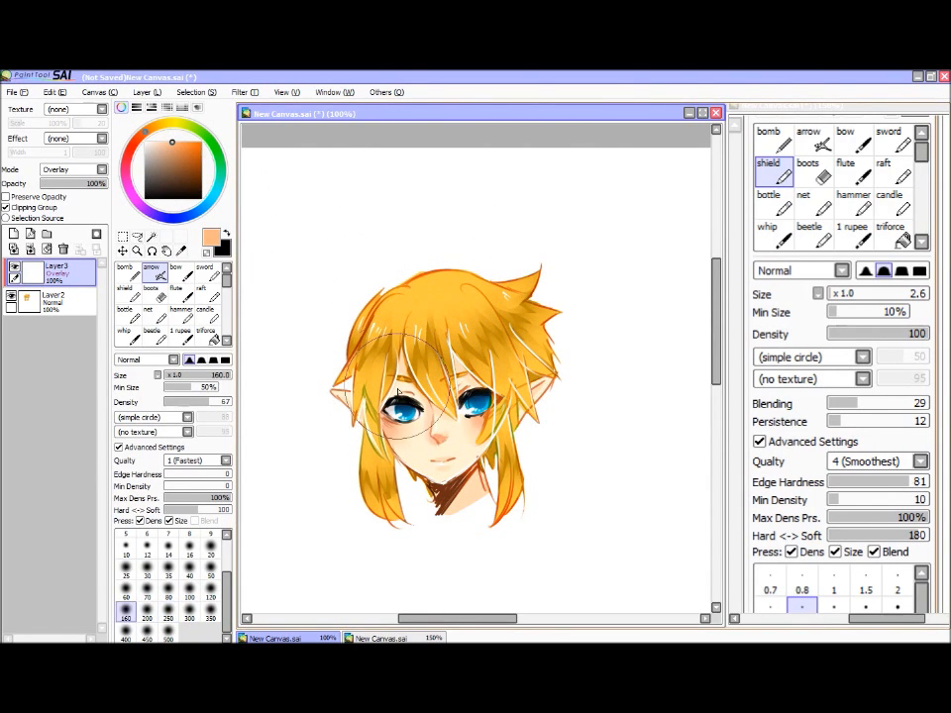
pyautogui.press(']')
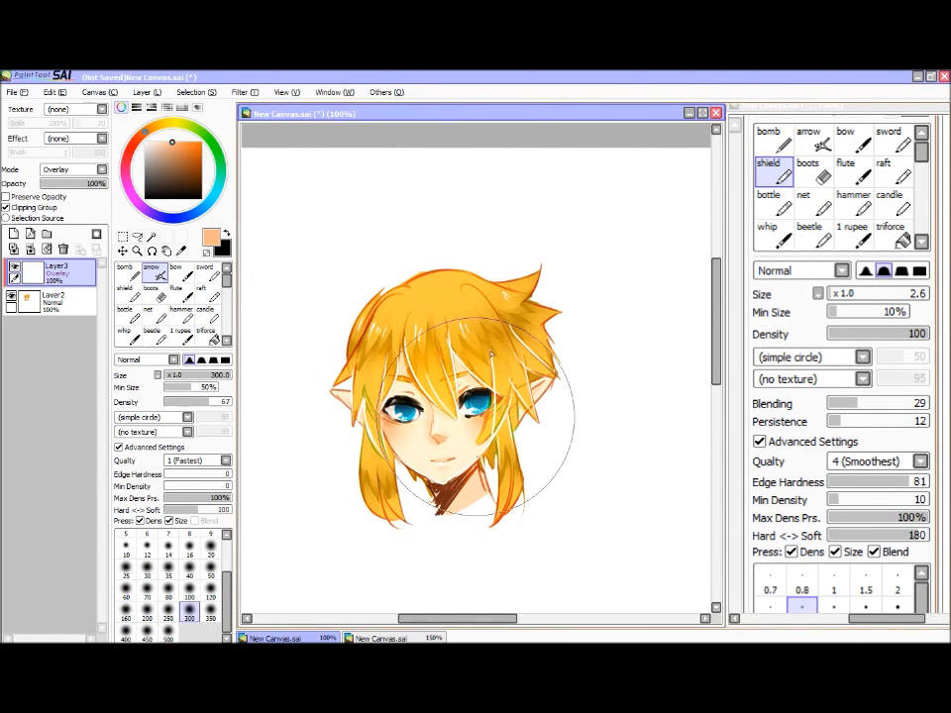
pyautogui.click(201, 185)
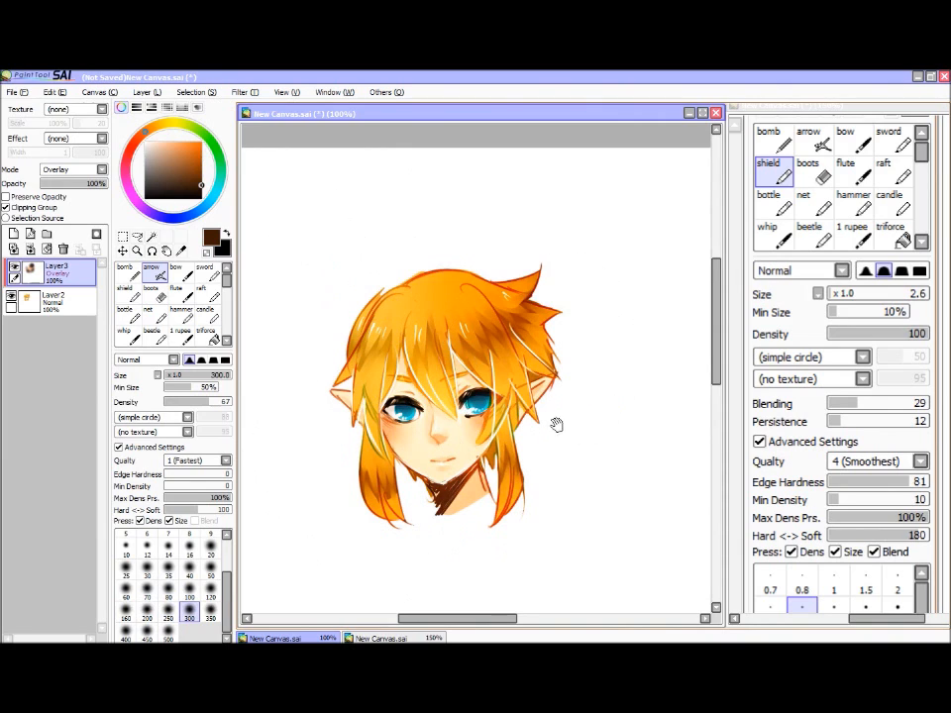
pyautogui.scroll(-1, 357, 205)
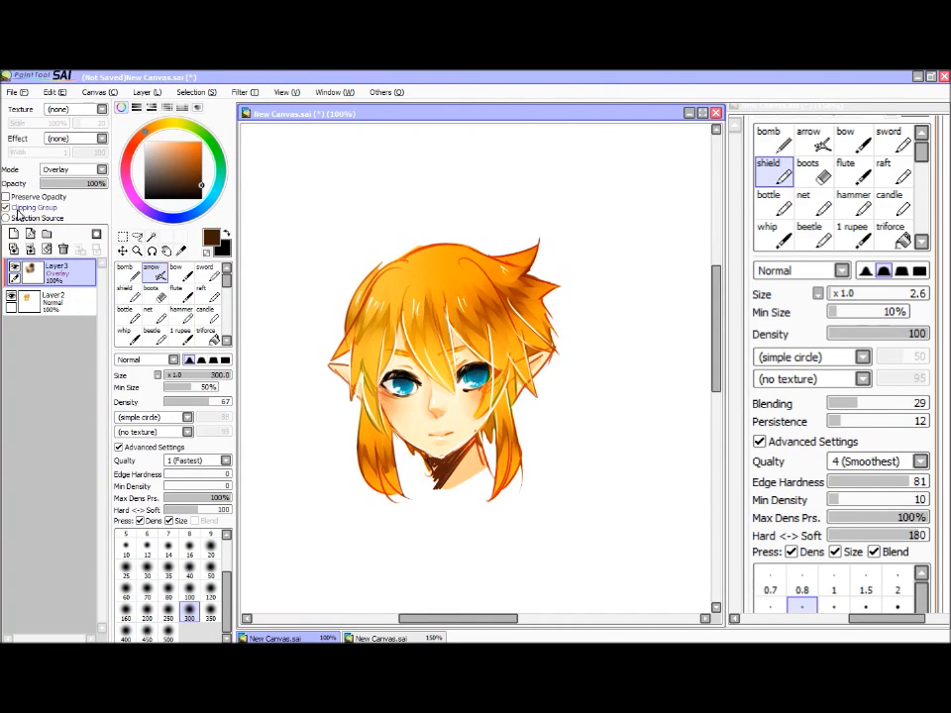
pyautogui.click(30, 247)
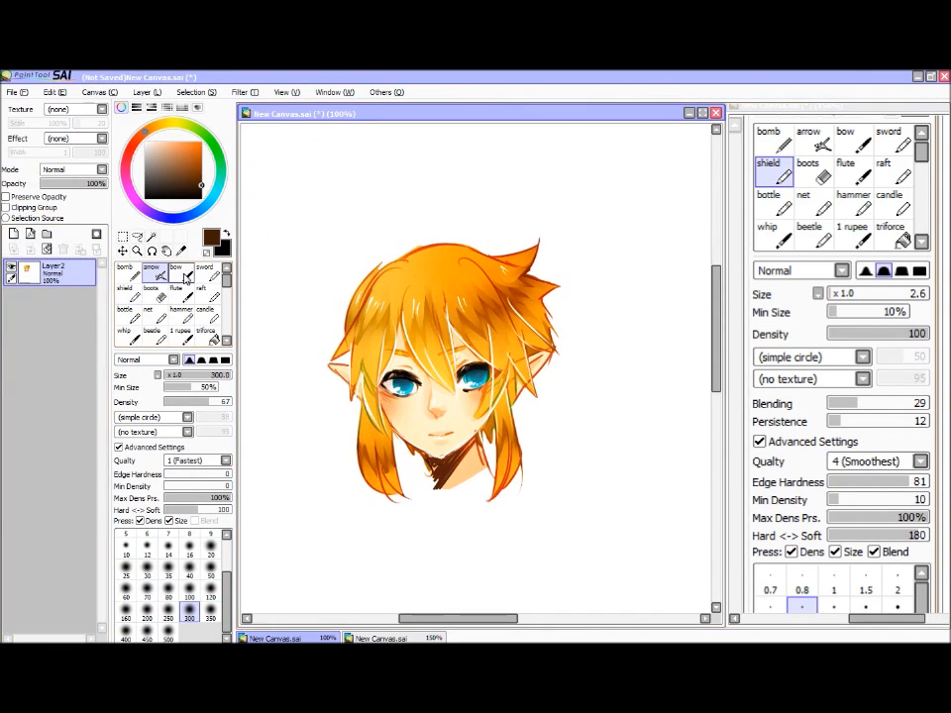
# Step: Add a clipped layer above Layer2, set it to Multiply, and fill it with pale cream
pyautogui.click(13, 233)
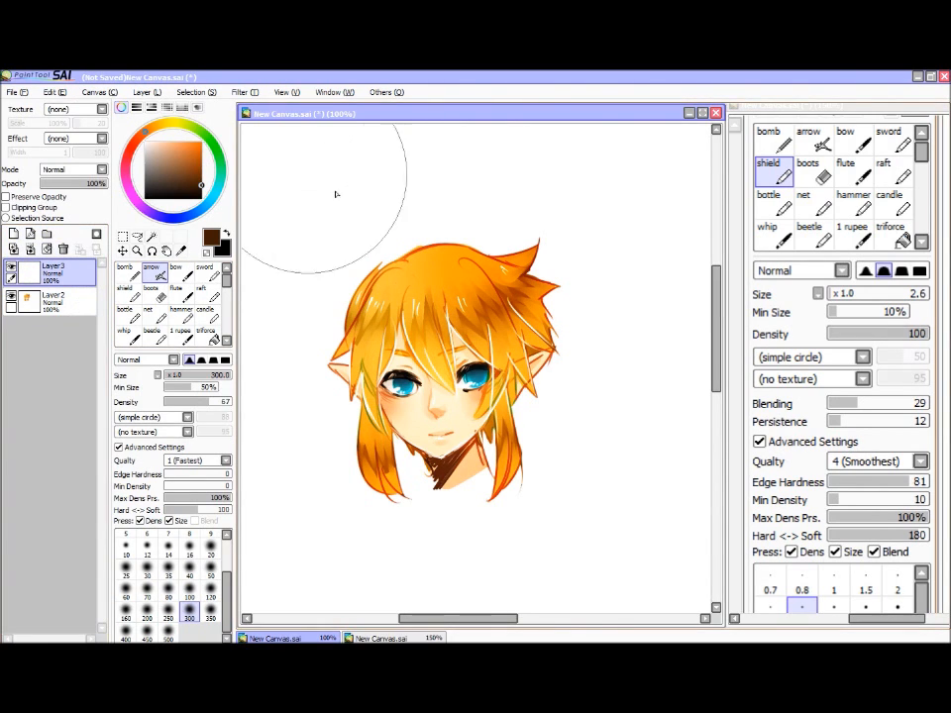
pyautogui.moveTo(417, 310); pyautogui.dragTo(413, 320)
pyautogui.click(6, 207)
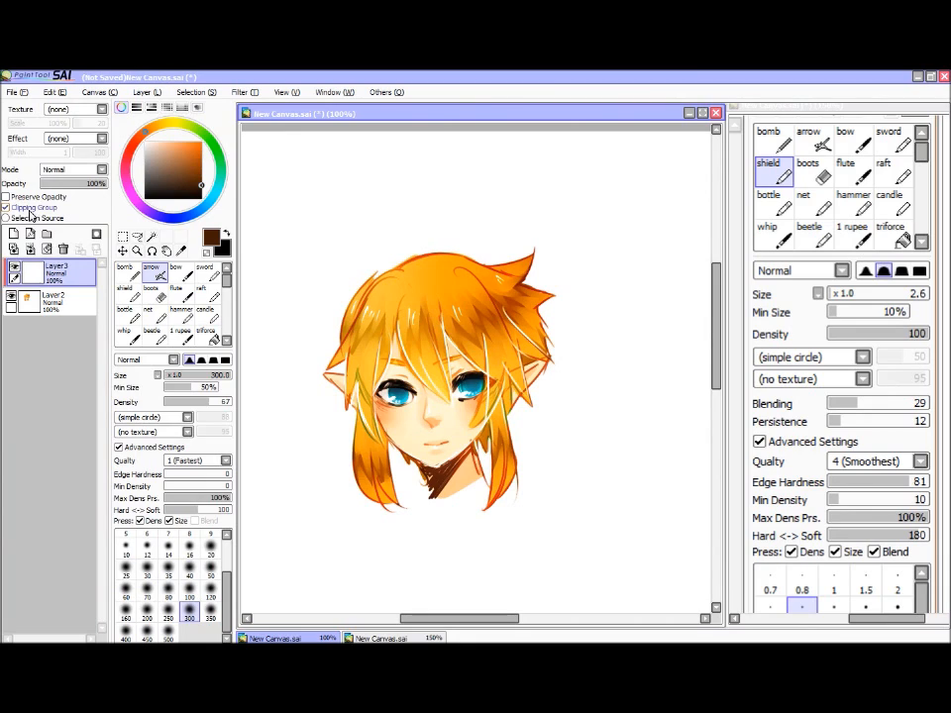
pyautogui.click(80, 169)
pyautogui.click(56, 191)
pyautogui.click(155, 143)
pyautogui.hotkey('ctrl', 'f')
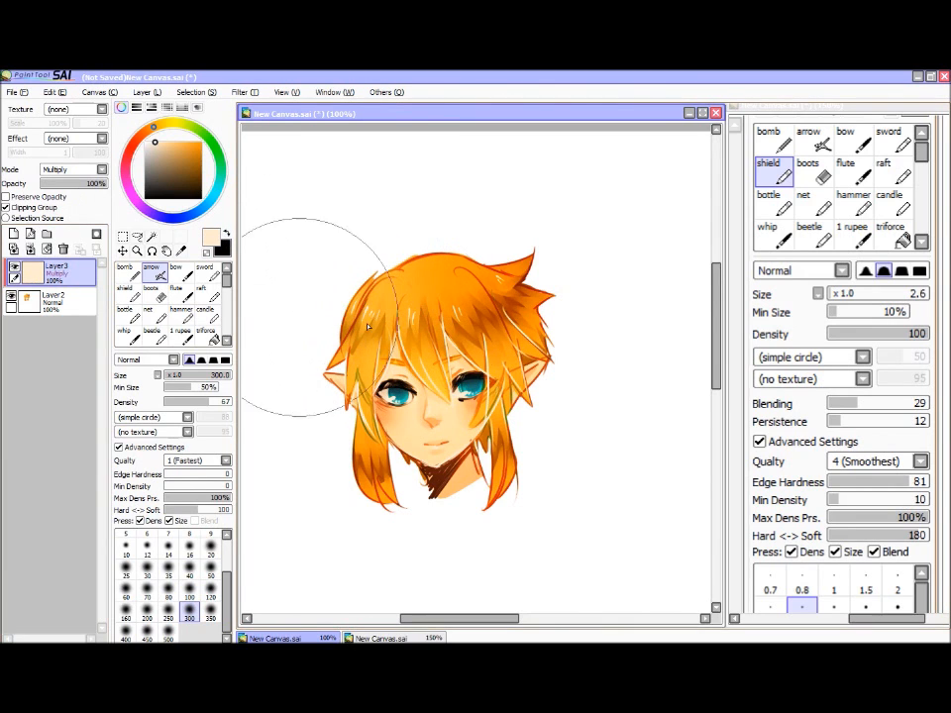
# Step: Add another clipped layer in Overlay mode and place it beneath the cream Multiply layer
pyautogui.click(13, 233)
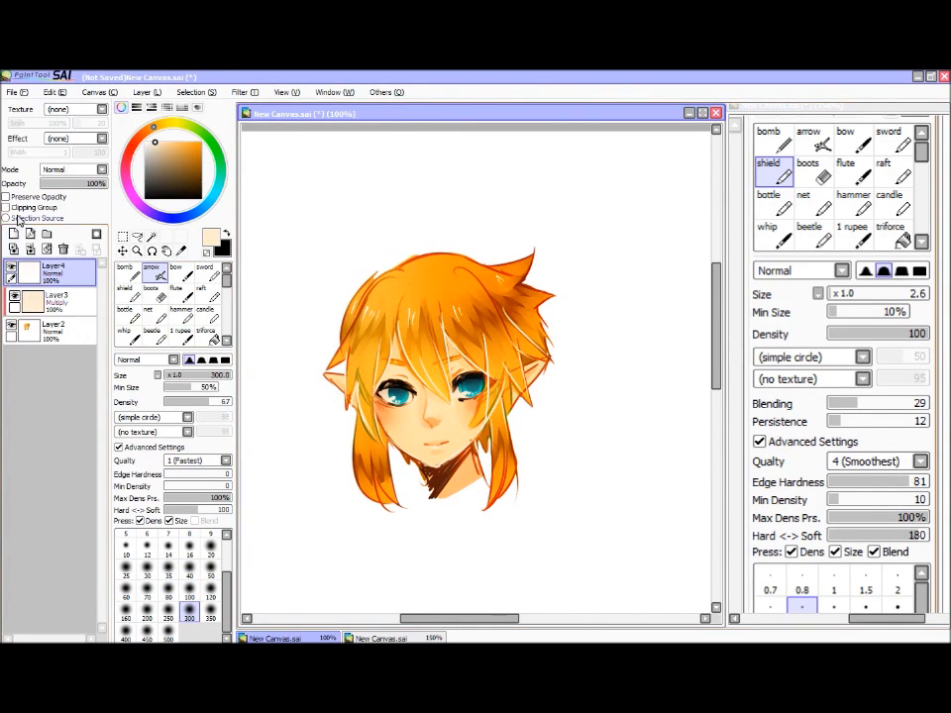
pyautogui.click(71, 170)
pyautogui.click(51, 190)
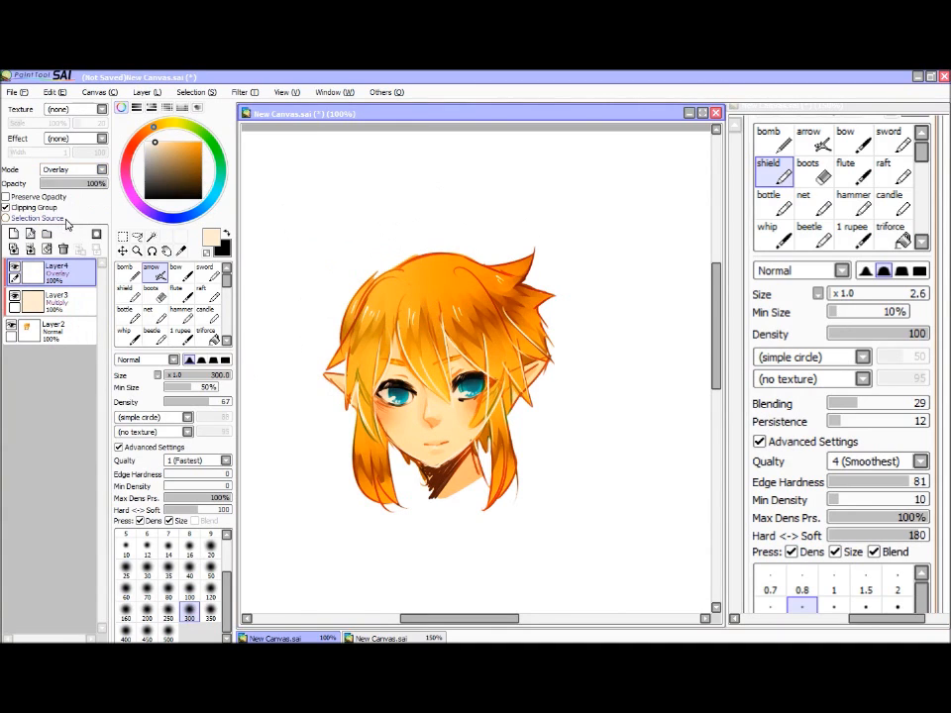
pyautogui.moveTo(69, 277); pyautogui.dragTo(75, 309)
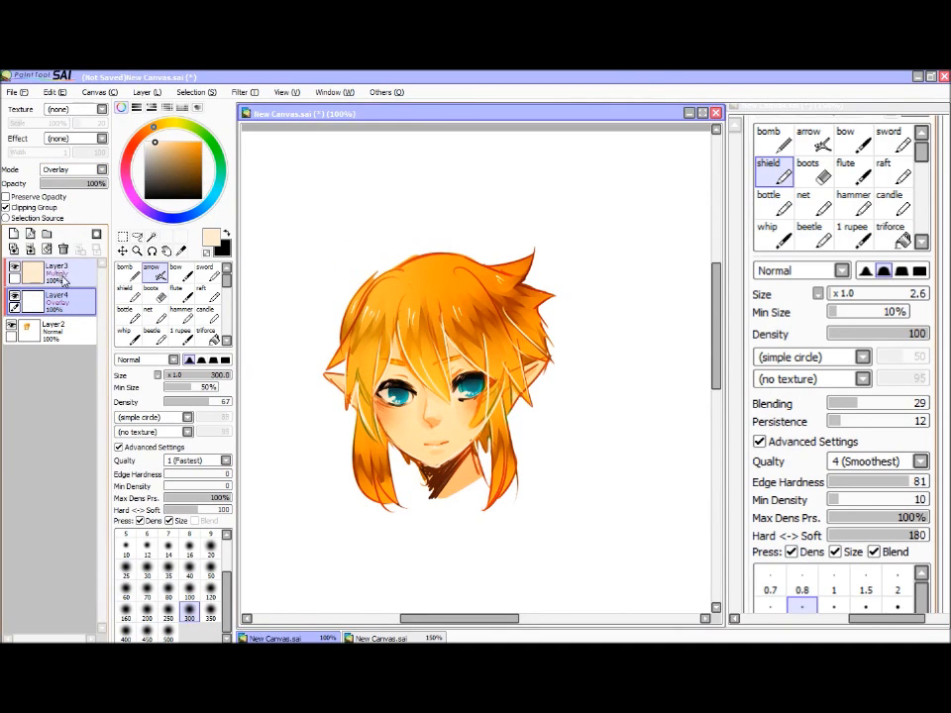
# Step: Try filling the Overlay layer with light blue, darker blue, teal, purple and olive green in turn
pyautogui.click(198, 210)
pyautogui.moveTo(180, 152); pyautogui.dragTo(170, 140)
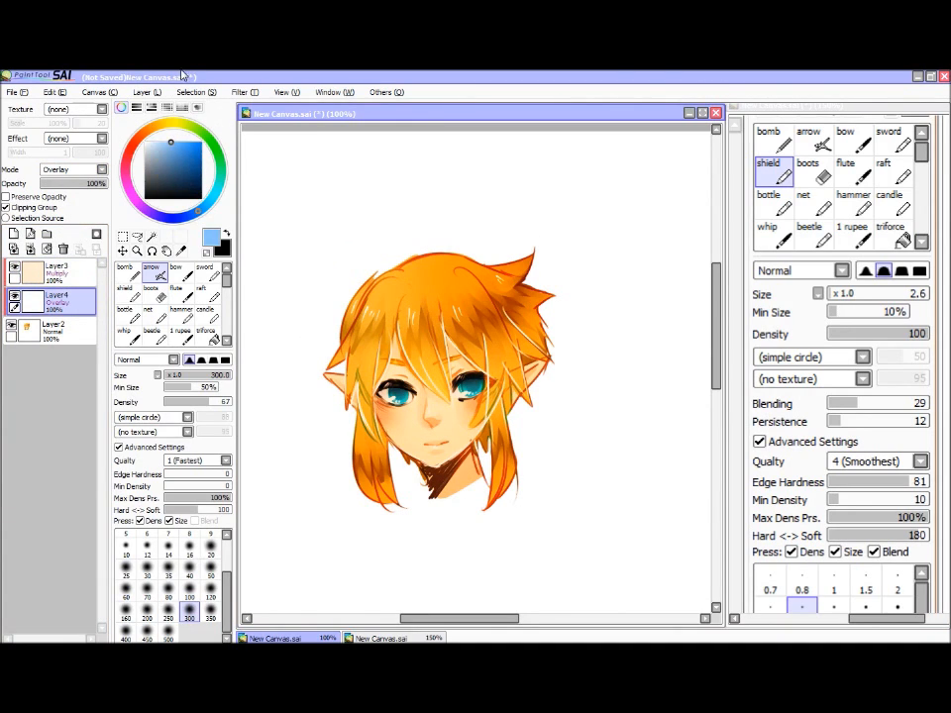
pyautogui.hotkey('ctrl', 'f')
pyautogui.click(184, 160)
pyautogui.hotkey('ctrl', 'f')
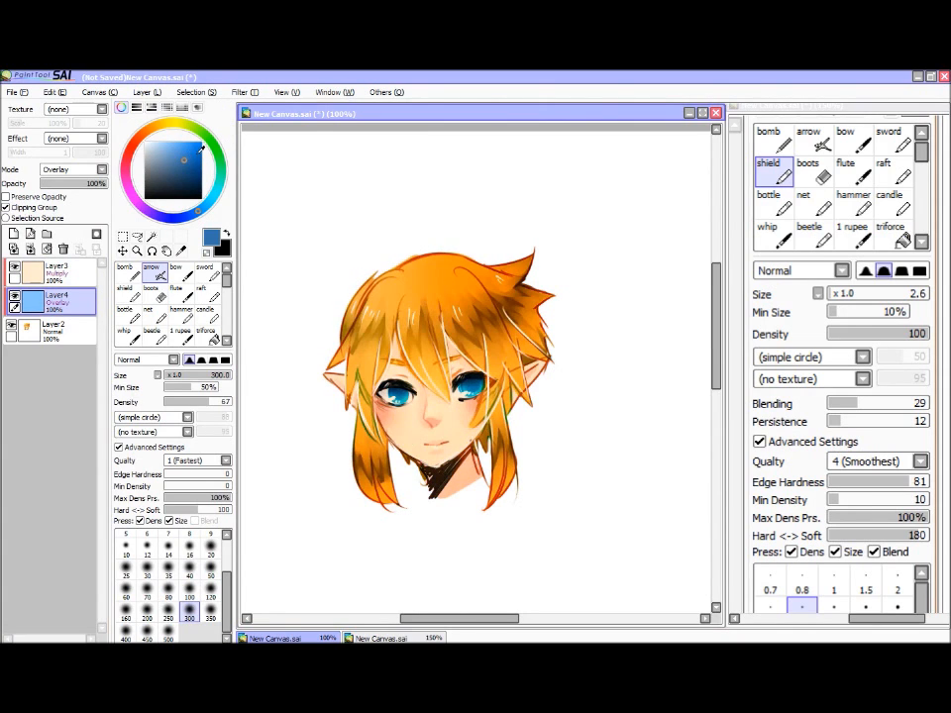
pyautogui.click(221, 175)
pyautogui.hotkey('ctrl', 'f')
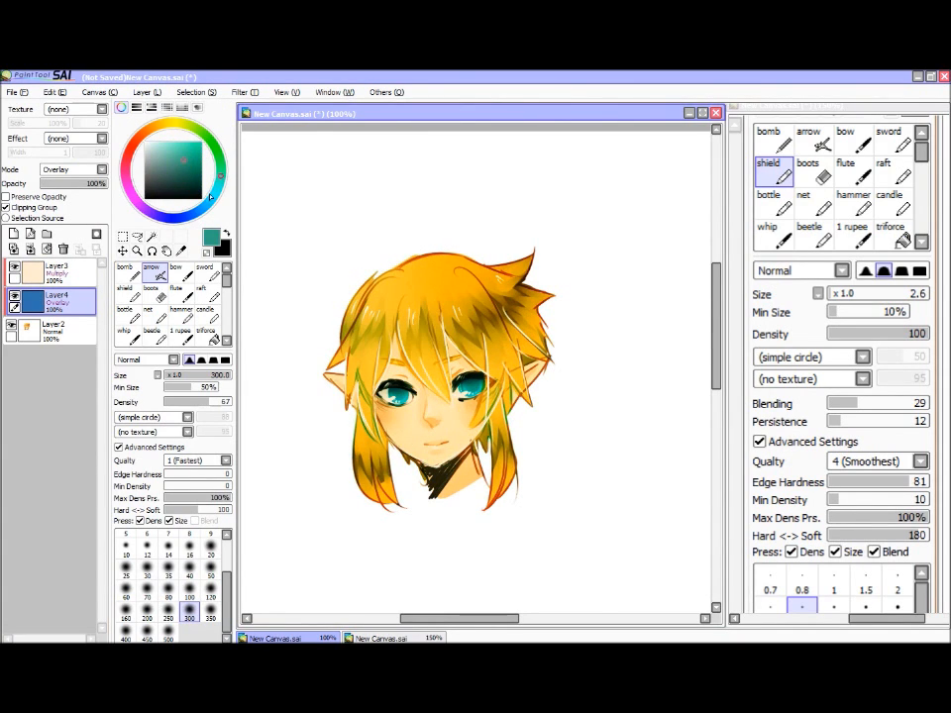
pyautogui.click(144, 207)
pyautogui.hotkey('ctrl', 'f')
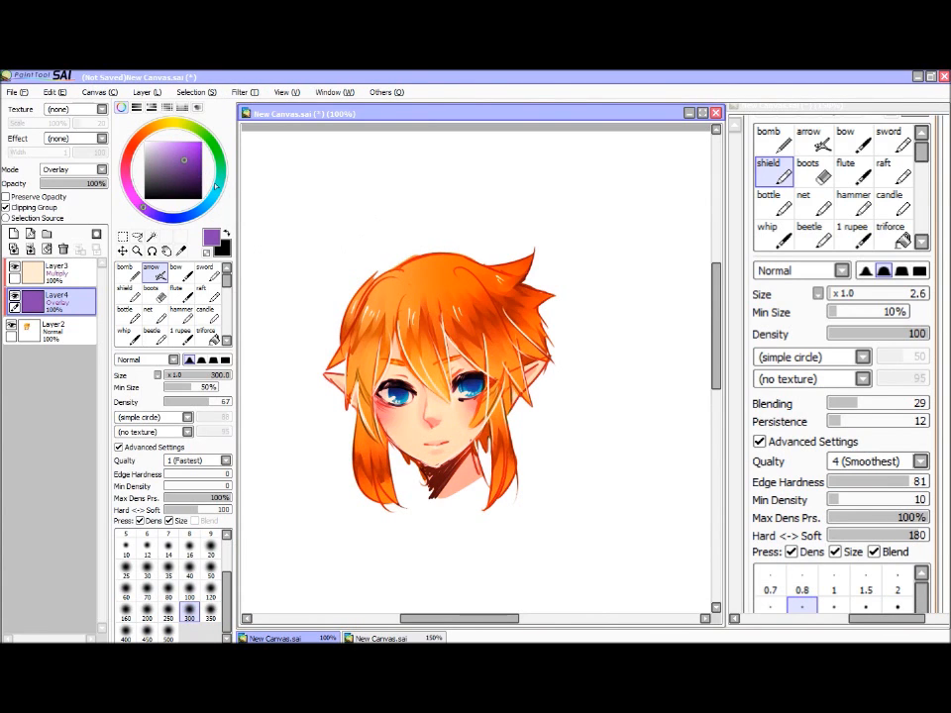
pyautogui.click(194, 127)
pyautogui.hotkey('ctrl', 'f')
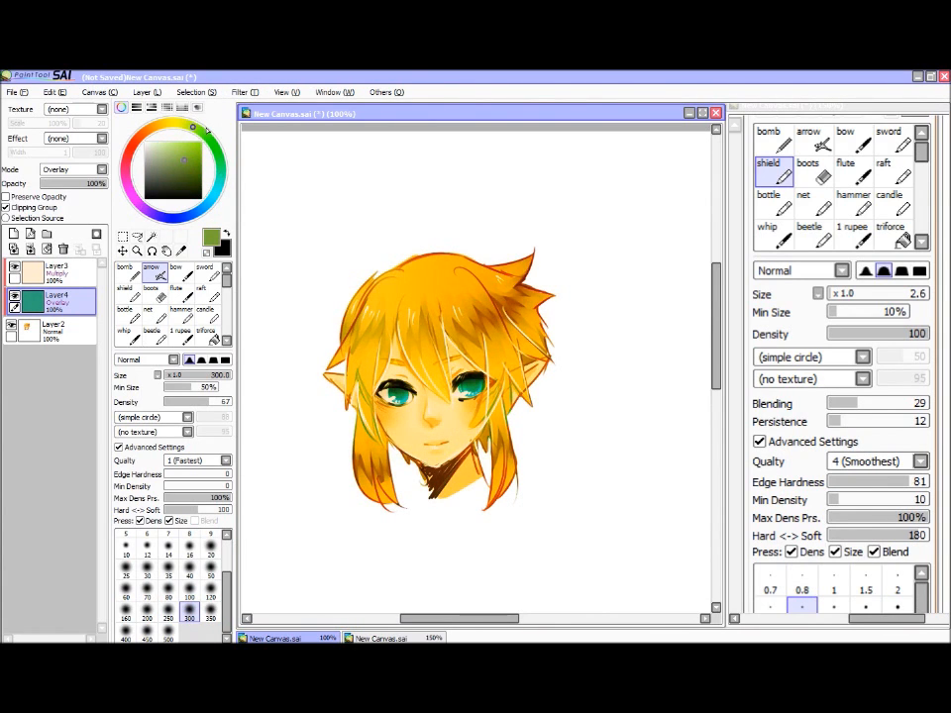
# Step: Fill the Overlay layer with deep blue and airbrush light orange over the hair and face on it at size 300
pyautogui.click(180, 217)
pyautogui.hotkey('ctrl', 'f')
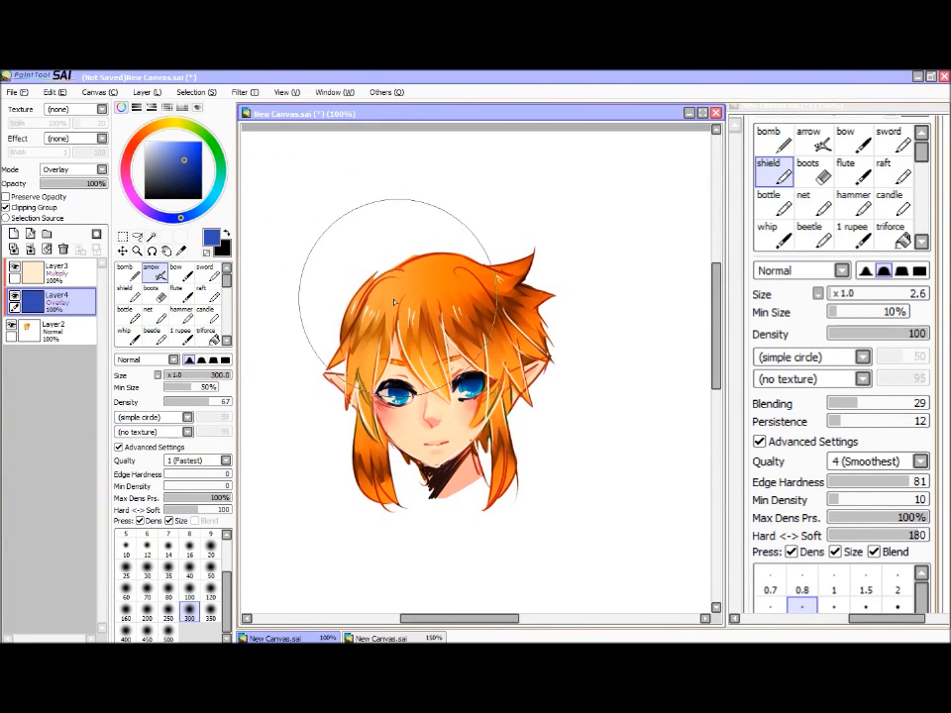
pyautogui.click(145, 139)
pyautogui.click(182, 143)
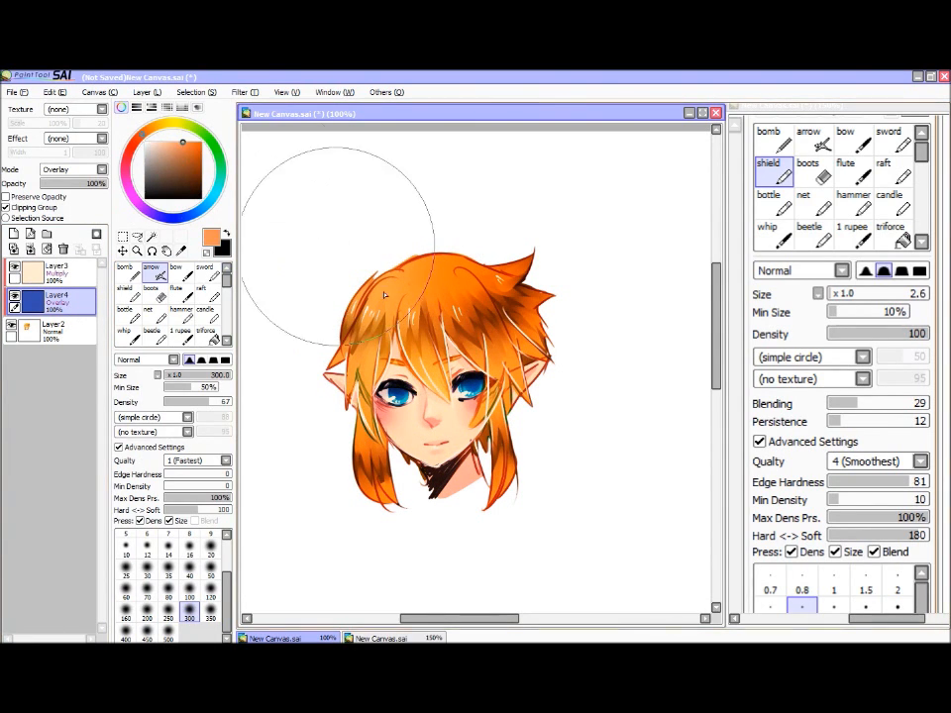
pyautogui.moveTo(459, 488); pyautogui.dragTo(382, 391)
pyautogui.hotkey('ctrl', 'z')
pyautogui.moveTo(455, 353); pyautogui.dragTo(500, 287)
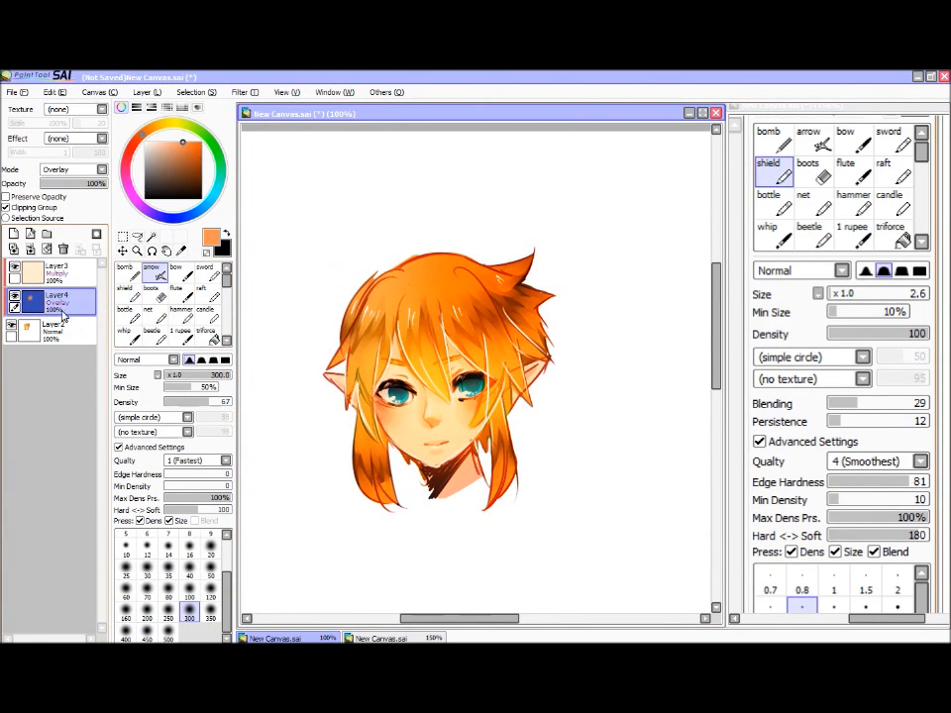
# Step: Merge the Overlay layer and the cream Multiply layer down into Layer2
pyautogui.click(31, 248)
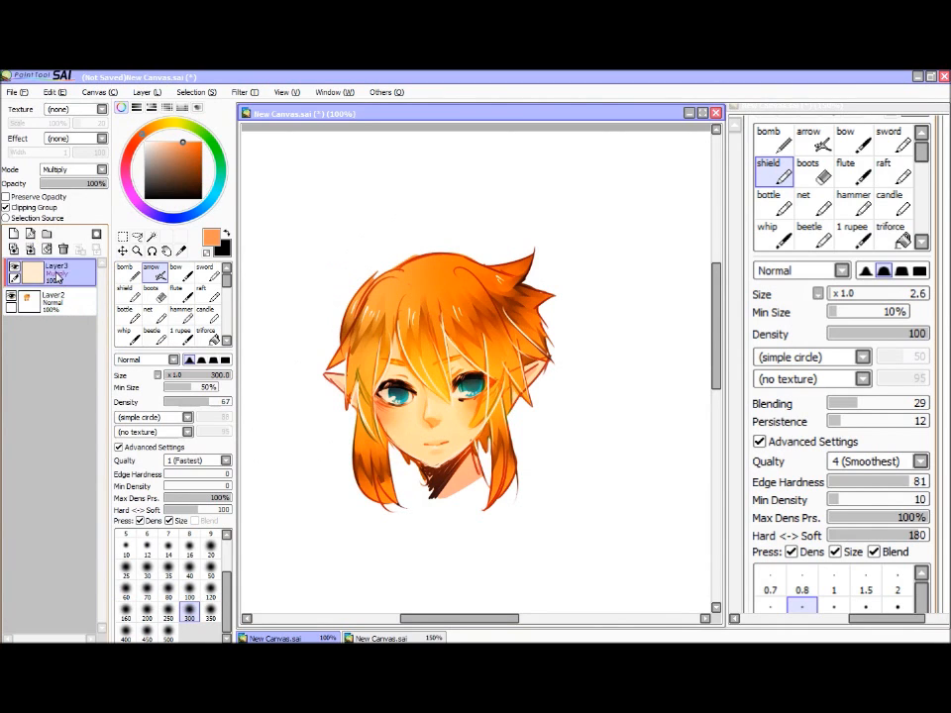
pyautogui.click(31, 248)
pyautogui.moveTo(416, 335); pyautogui.dragTo(426, 328)
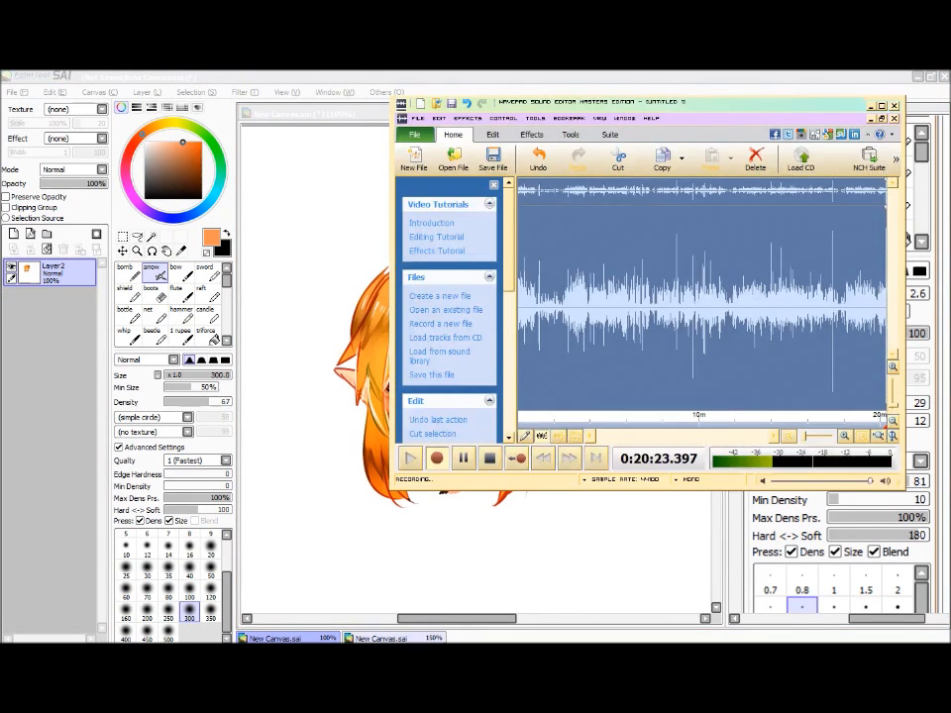
# Step: Switch to WavePad and pause the audio recording
pyautogui.click(464, 459)
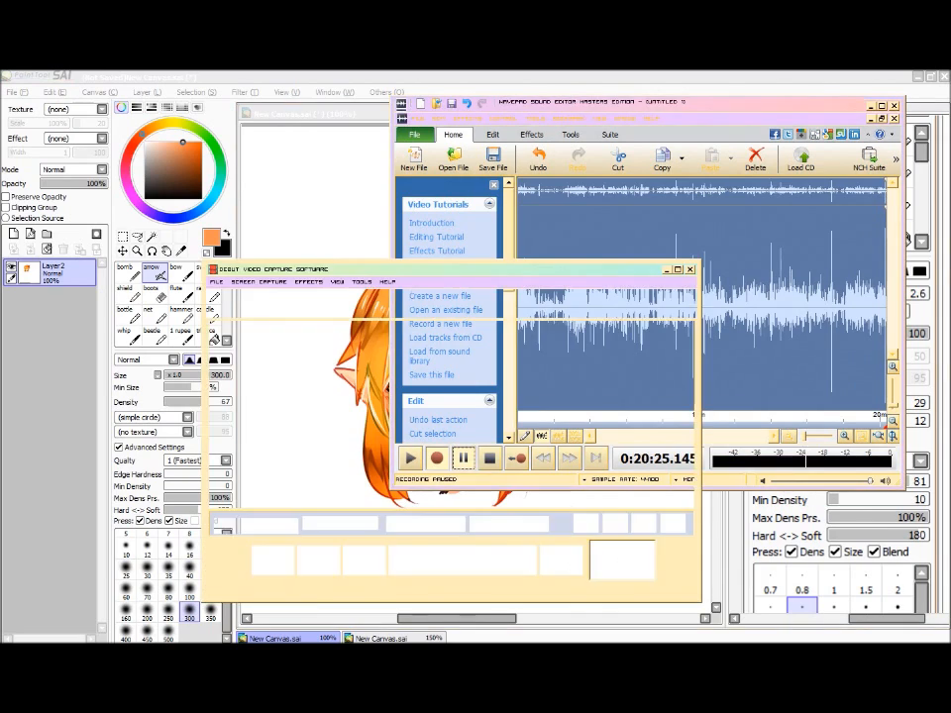